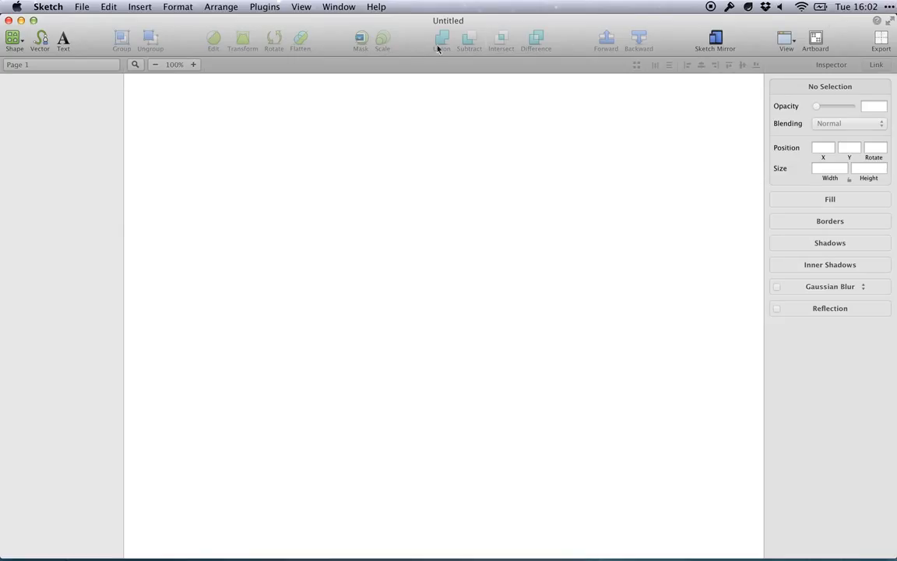
Draw a horizontal line about 313 px long near the top of the canvas and position it at about X 317, Y 111.
click(12, 40)
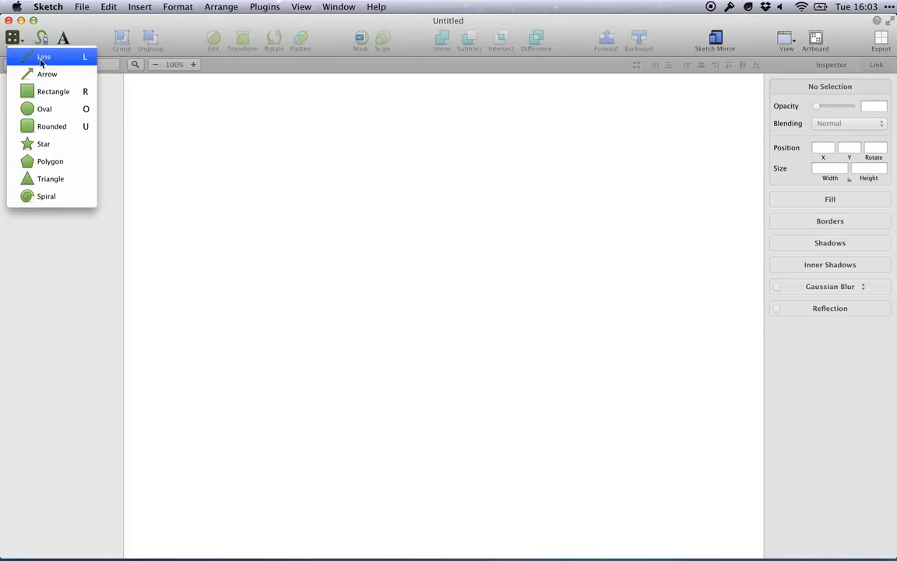
click(48, 59)
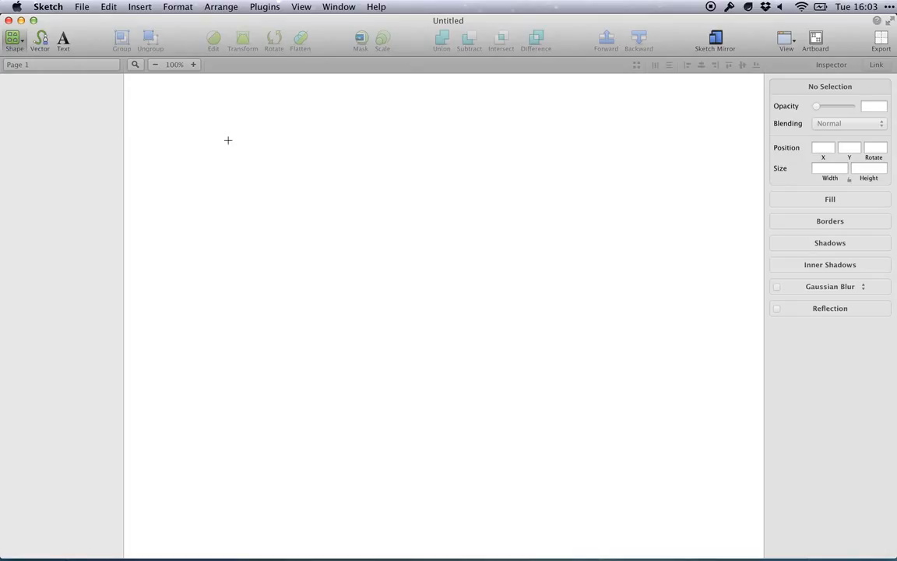
mouse_move(227, 139)
mouse_down()
mouse_move(335, 186)
mouse_move(478, 150)
mouse_move(477, 160)
mouse_move(401, 148)
mouse_move(478, 130)
mouse_move(470, 138)
mouse_move(467, 122)
mouse_move(466, 151)
mouse_move(413, 218)
mouse_move(481, 130)
mouse_move(418, 264)
mouse_move(271, 293)
mouse_move(344, 269)
mouse_move(446, 173)
mouse_move(452, 148)
mouse_move(350, 316)
mouse_move(418, 171)
mouse_up()
drag(348, 146, 443, 148)
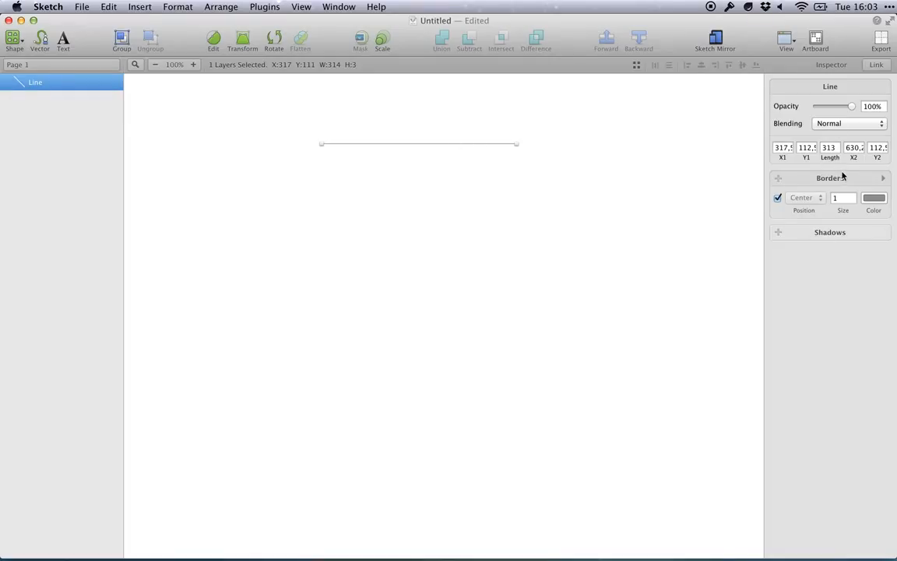
Examine the line's start coordinates, length and end coordinates.
click(783, 147)
click(806, 149)
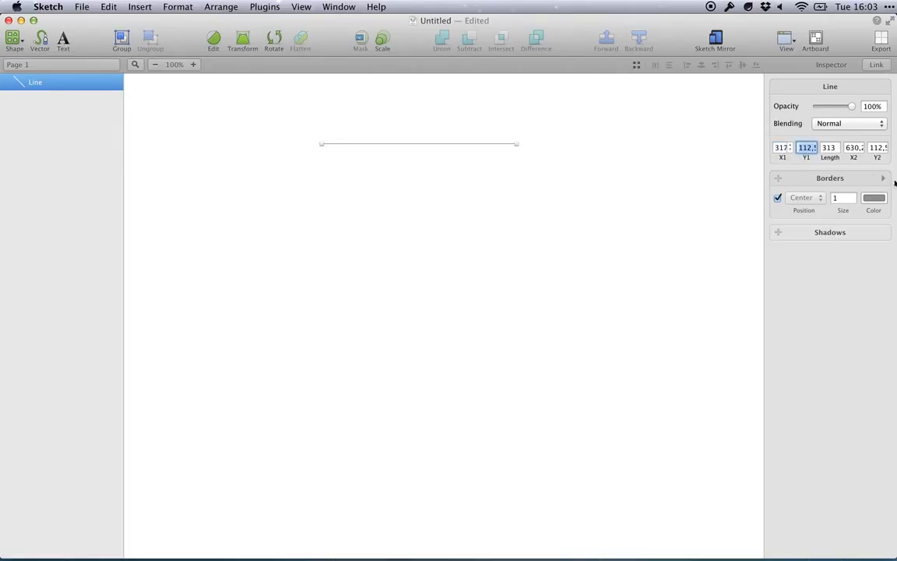
click(828, 147)
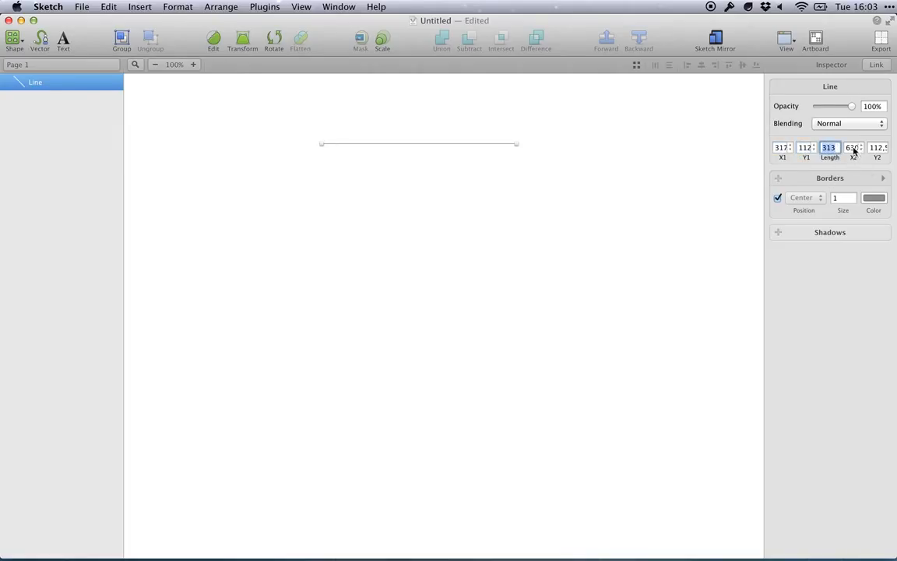
click(853, 147)
click(876, 148)
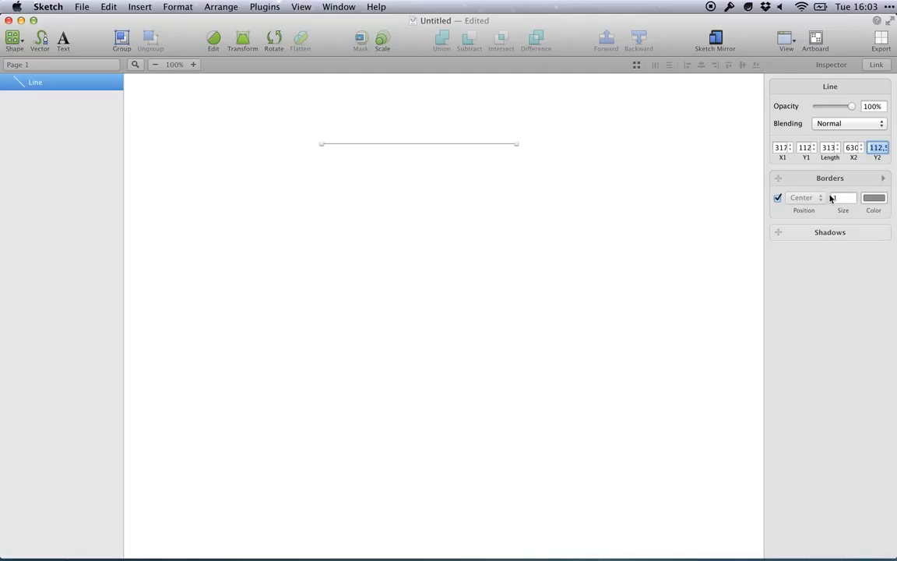
Set the line's border size to 3, and add a shadow to it but leave that shadow disabled.
click(855, 196)
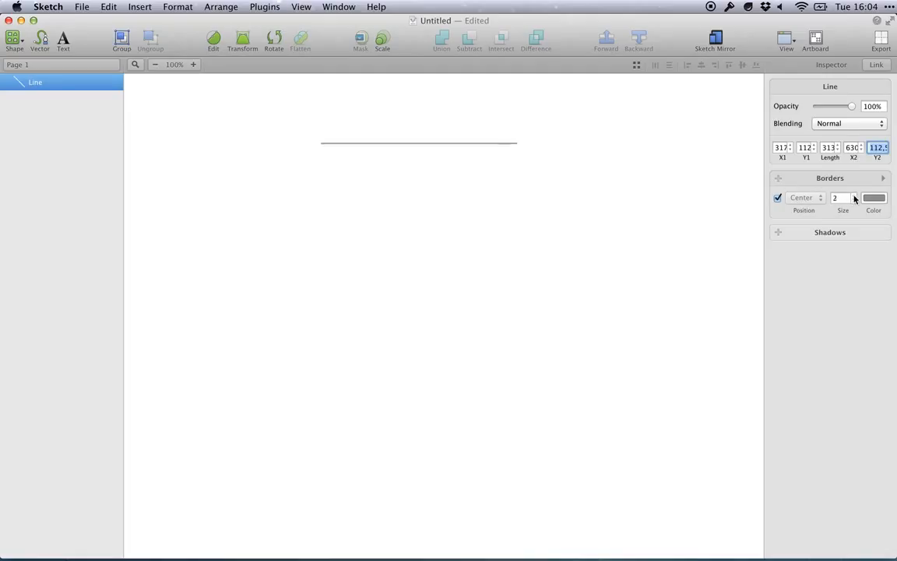
click(855, 195)
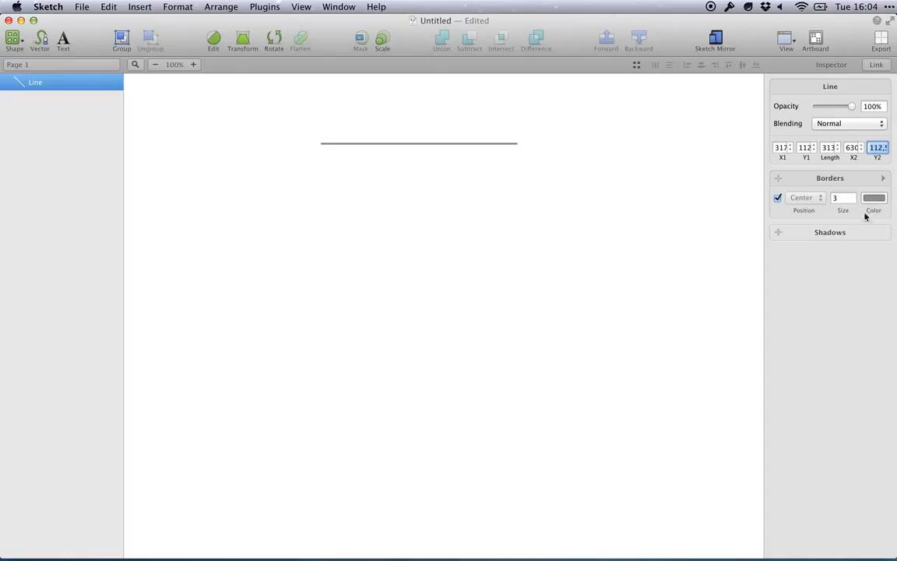
click(779, 233)
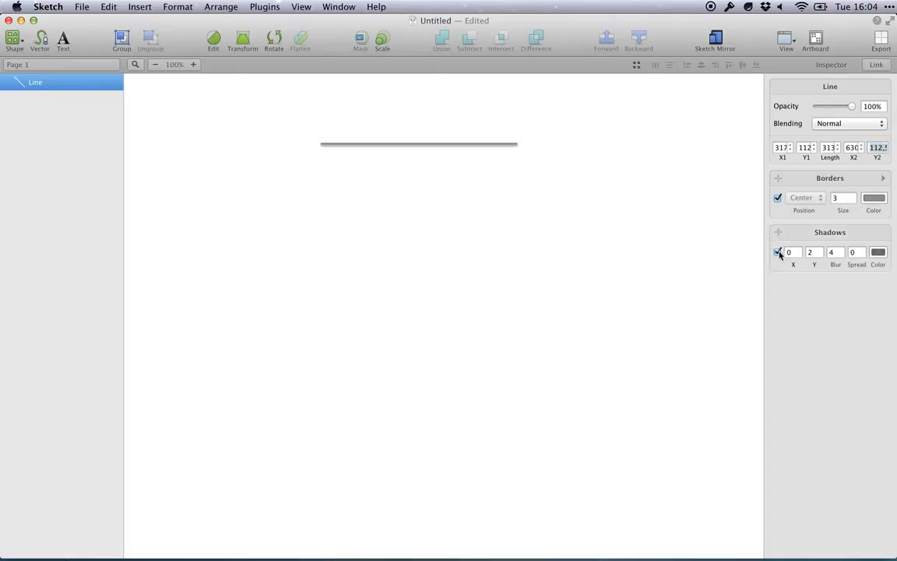
click(778, 251)
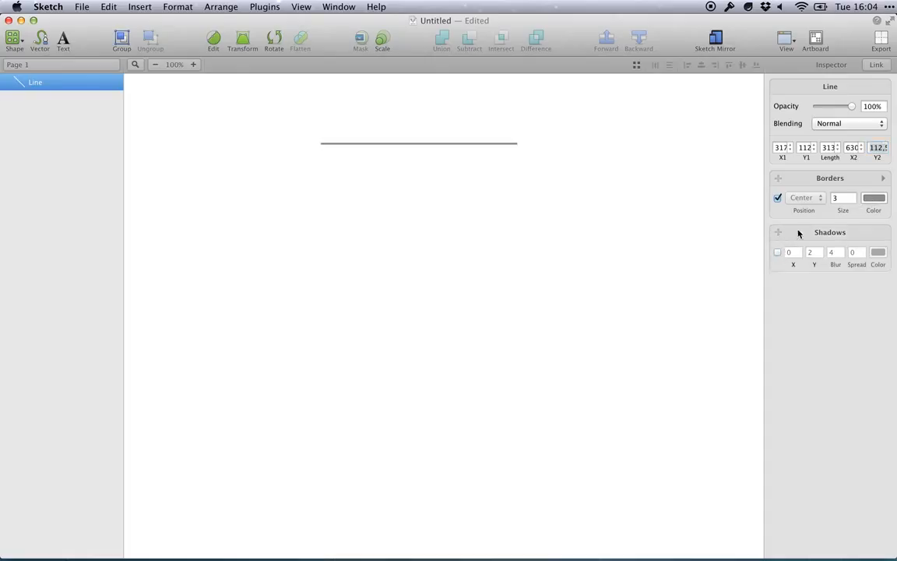
Draw a horizontal arrow about 311 px long below the line, pointing right.
click(13, 39)
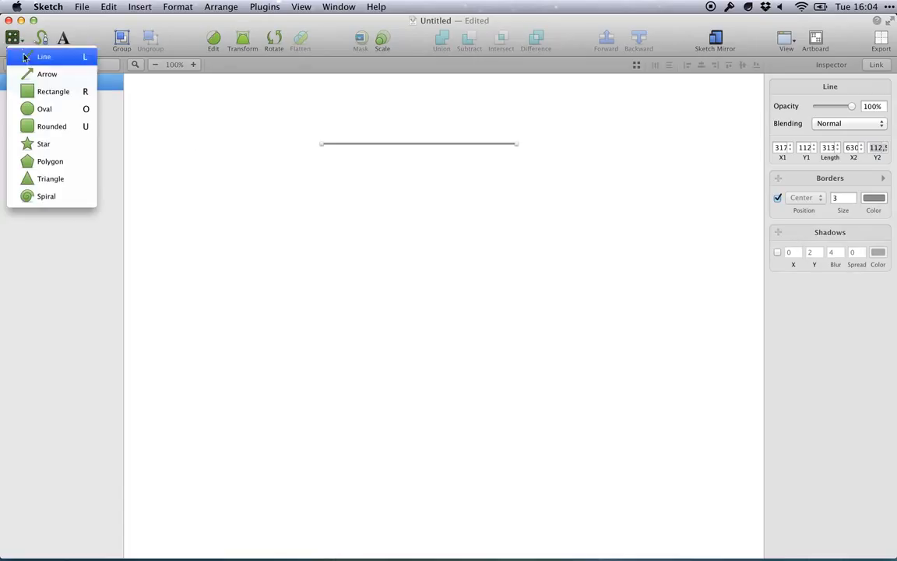
click(28, 73)
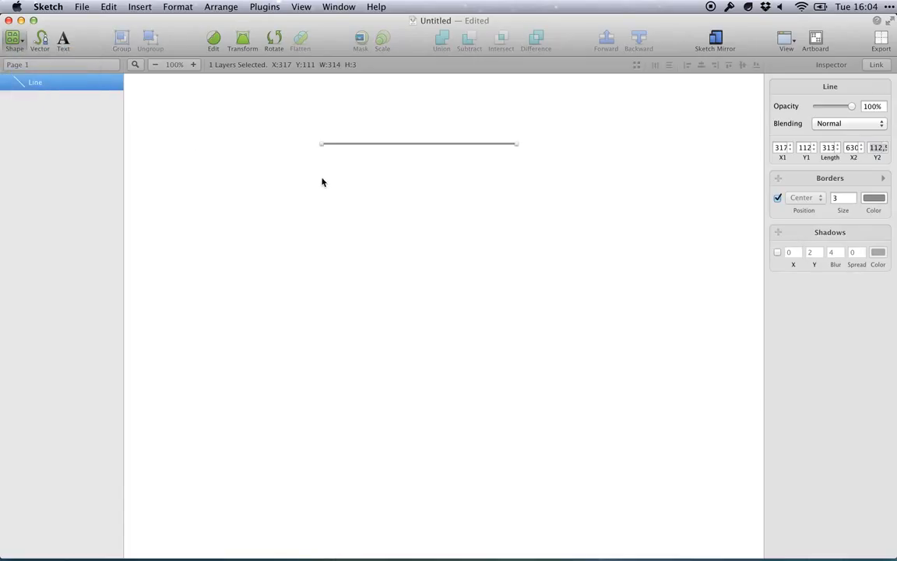
mouse_move(322, 180)
mouse_down()
mouse_move(352, 179)
mouse_move(512, 230)
mouse_move(517, 189)
mouse_up()
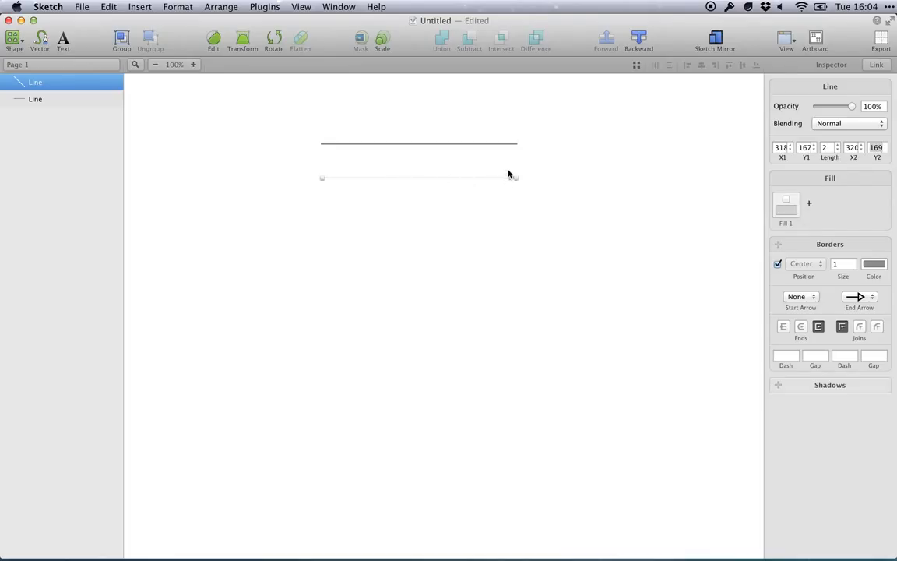
Try a fill on the arrowhead and switch it off again.
scroll(508, 174, up, 5)
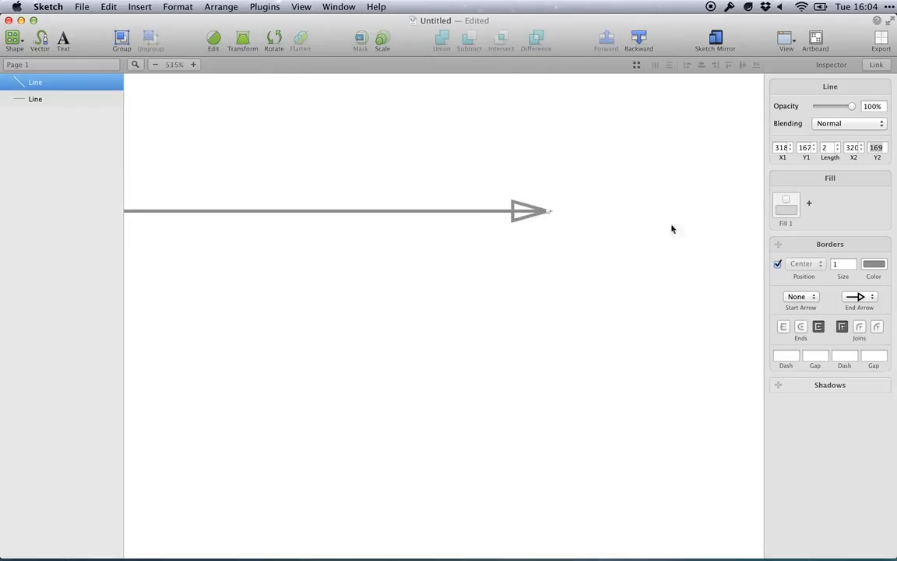
click(786, 201)
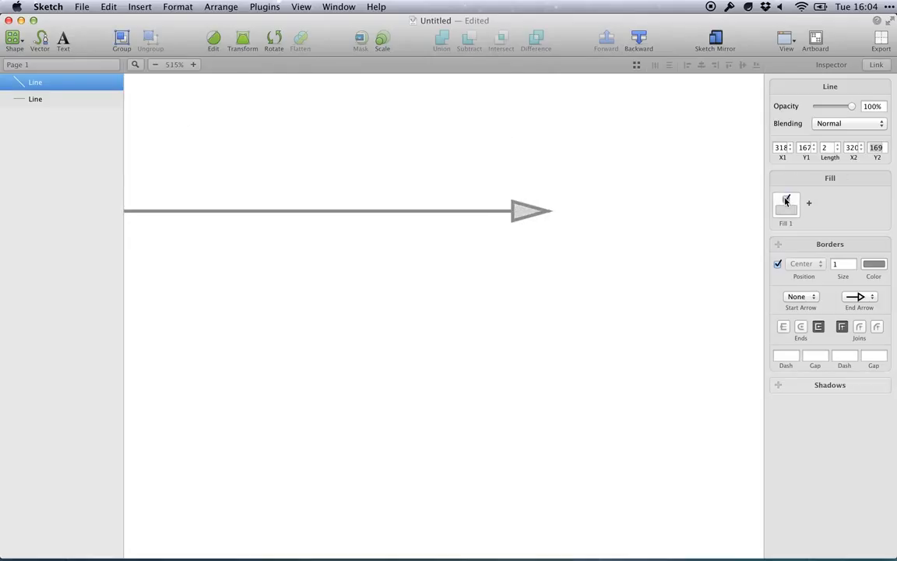
click(786, 201)
Give the arrow a bar-shaped start and keep the open triangle as its end arrow style.
scroll(491, 212, down, 3)
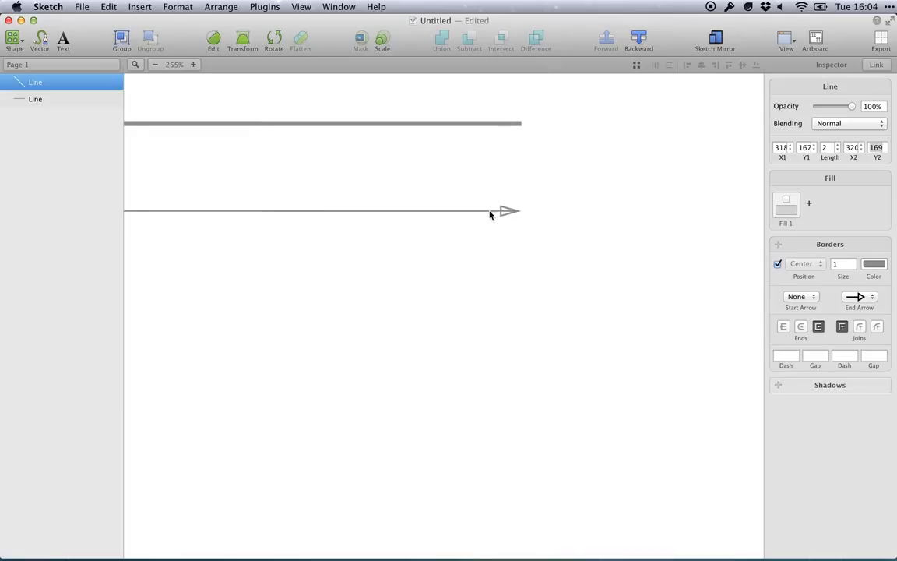
scroll(490, 214, left, 3)
scroll(488, 214, down, 3)
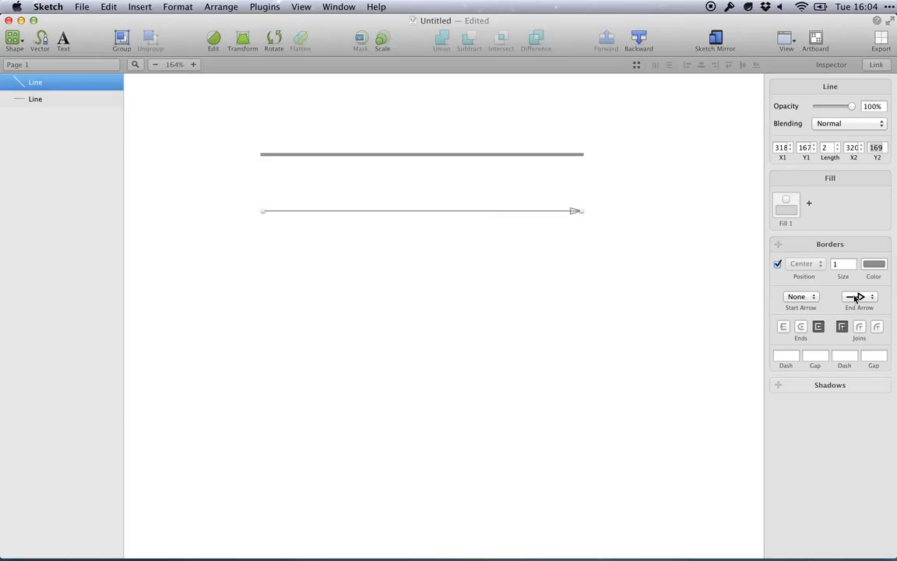
click(802, 298)
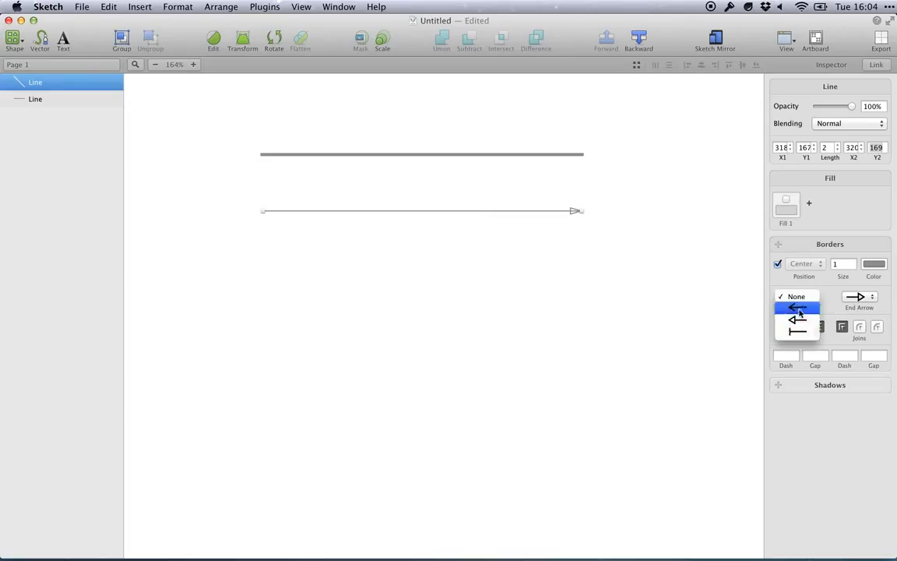
click(796, 333)
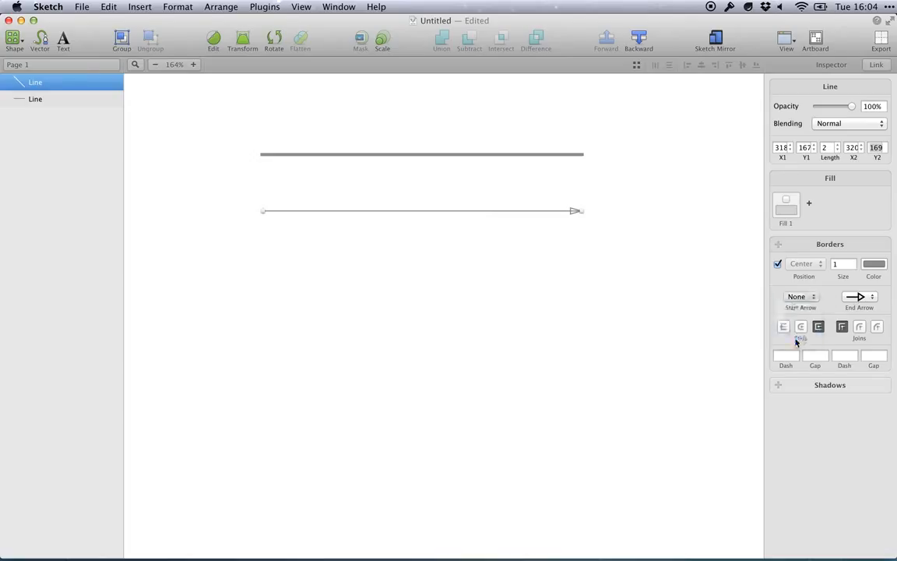
click(861, 297)
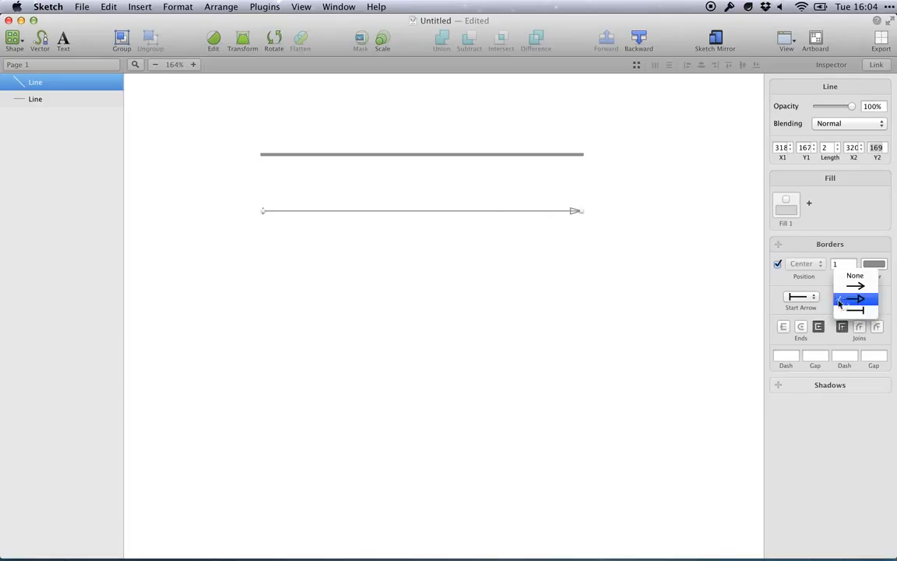
click(832, 310)
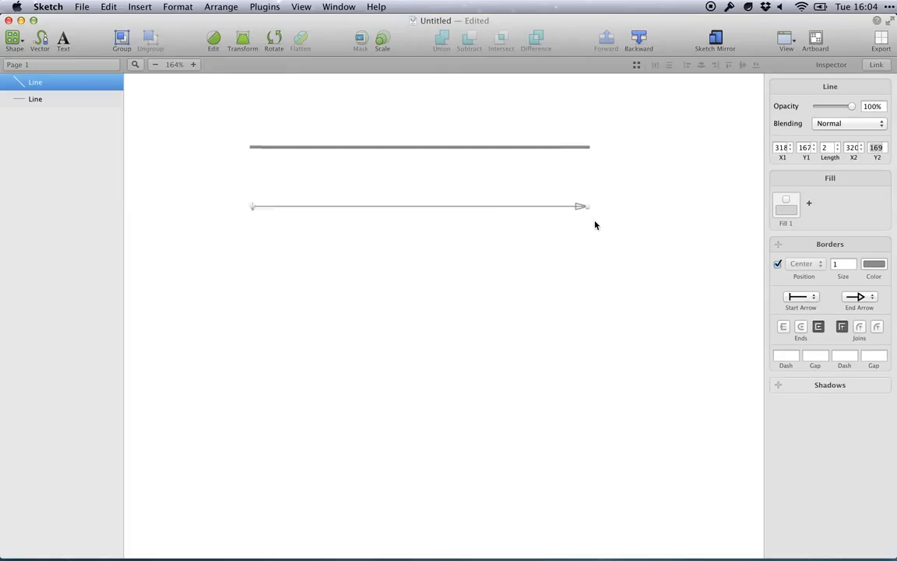
Set the arrow's joins to round and its dash length to 2, and nudge the arrow slightly.
scroll(595, 224, up, 5)
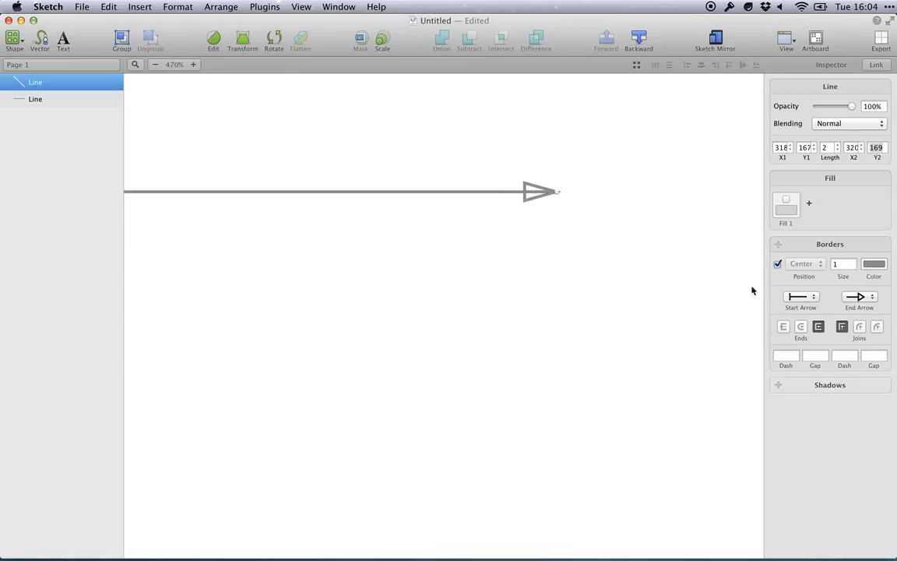
click(859, 327)
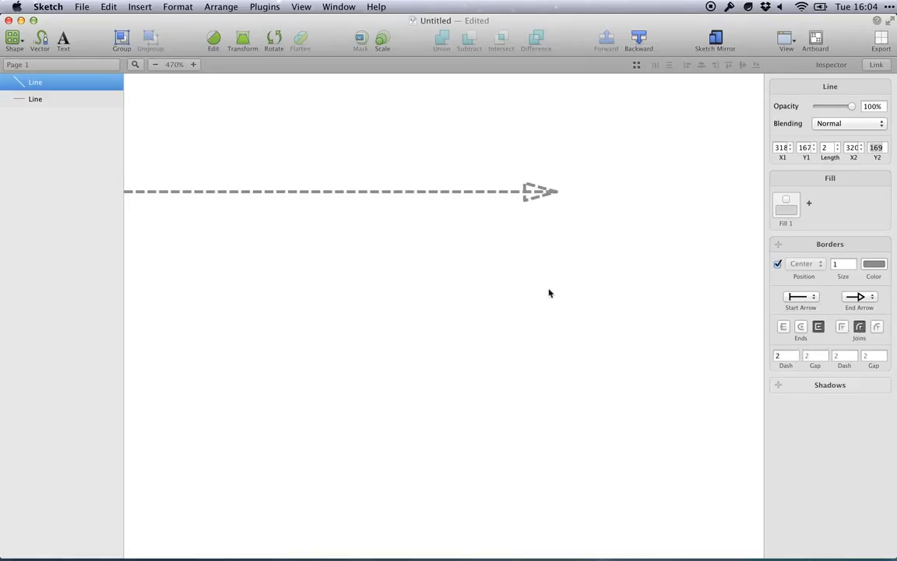
scroll(549, 293, left, 5)
scroll(549, 292, down, 3)
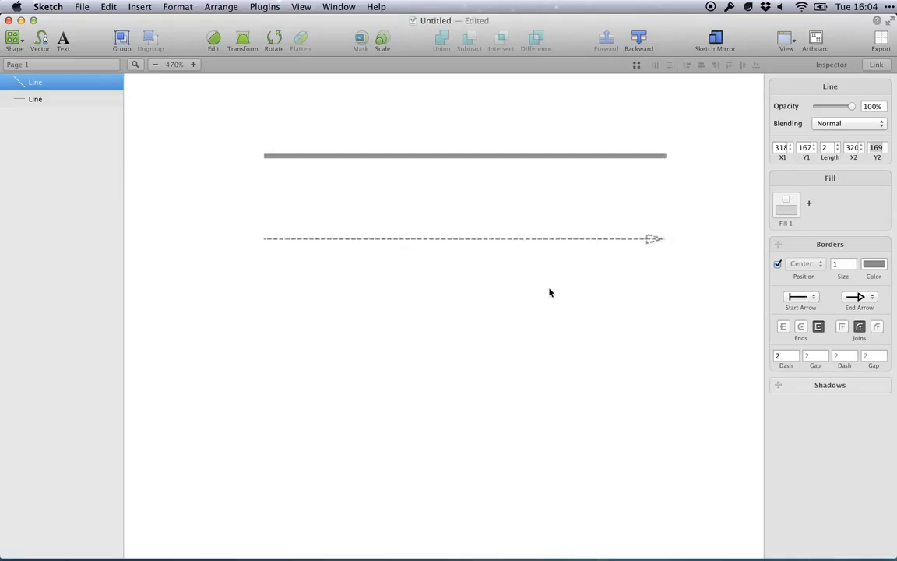
scroll(549, 293, down, 2)
scroll(549, 293, down, 3)
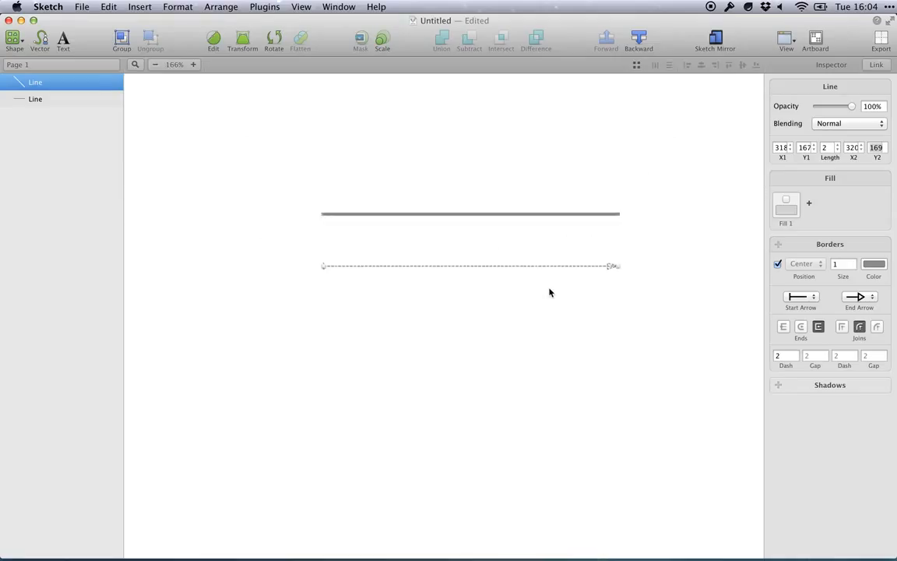
scroll(549, 293, down, 1)
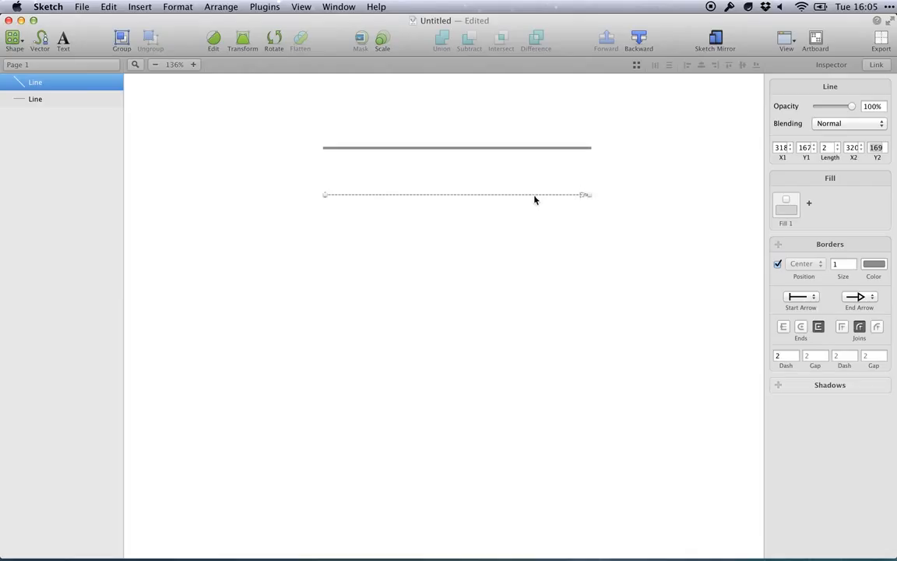
drag(534, 195, 531, 194)
Draw a square of about 181 by 181 px below the arrow and move it to about X 311, Y 204.
click(12, 42)
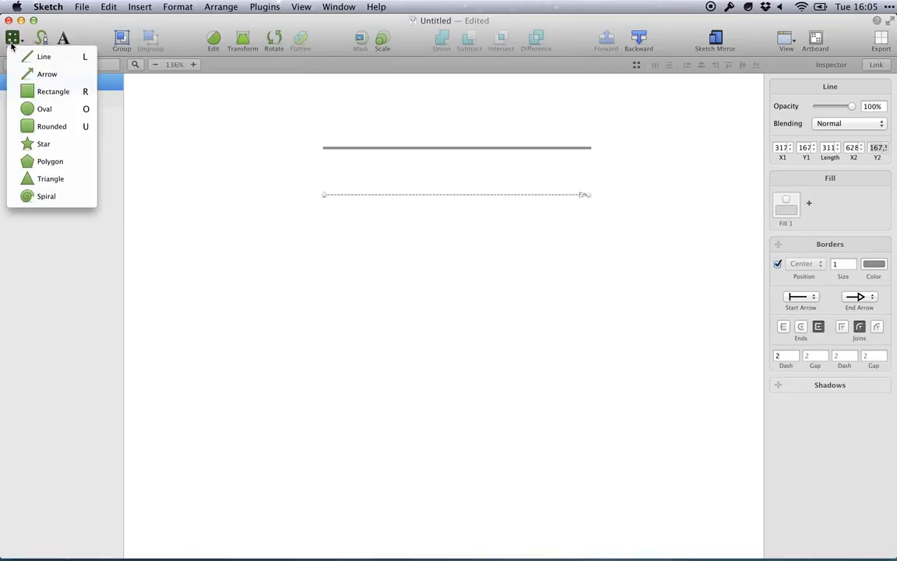
click(31, 91)
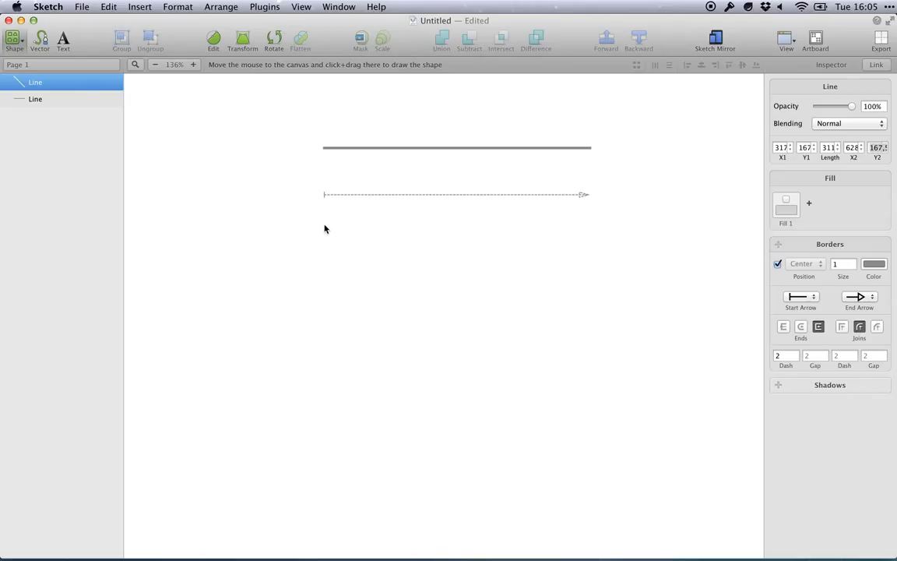
drag(325, 226, 485, 377)
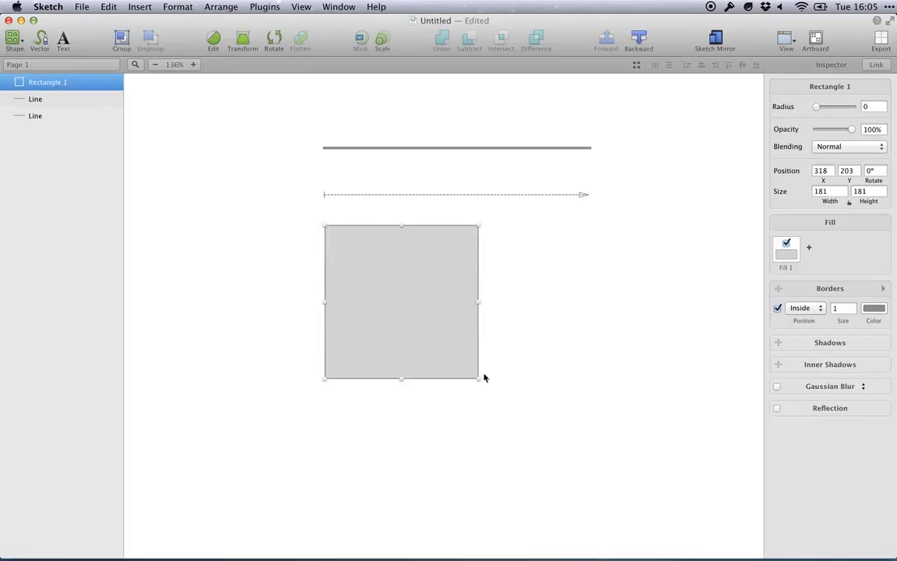
drag(433, 320, 425, 321)
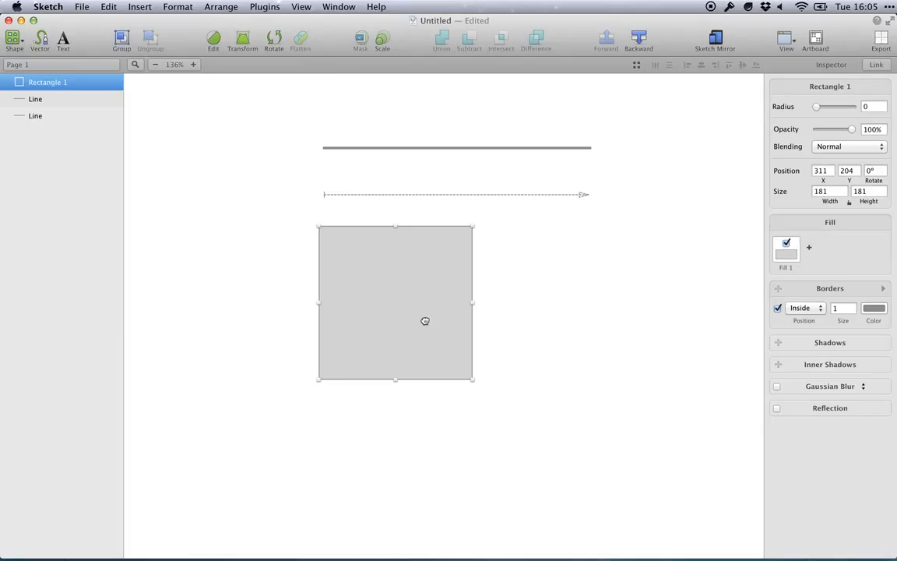
Examine the square's X and Y position, rotation, width and height values.
click(821, 170)
click(848, 173)
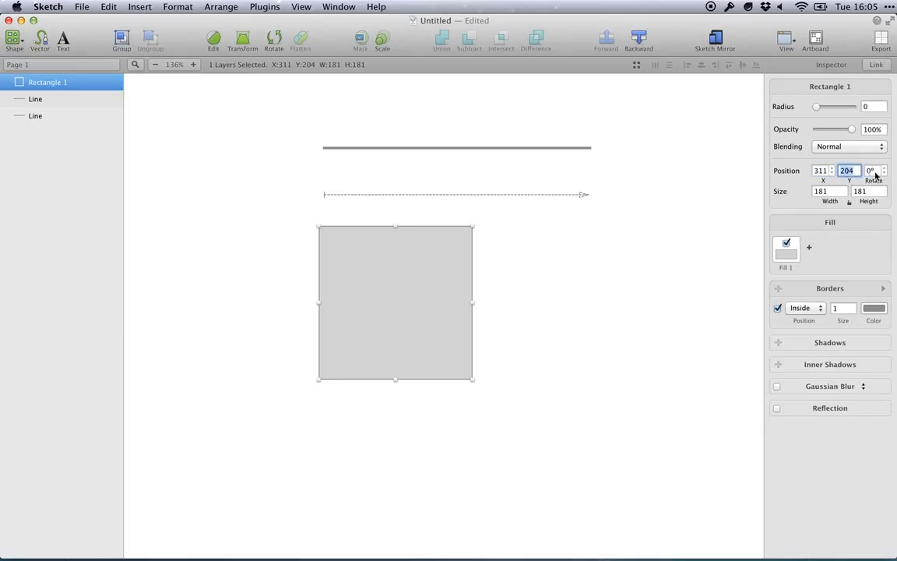
click(875, 171)
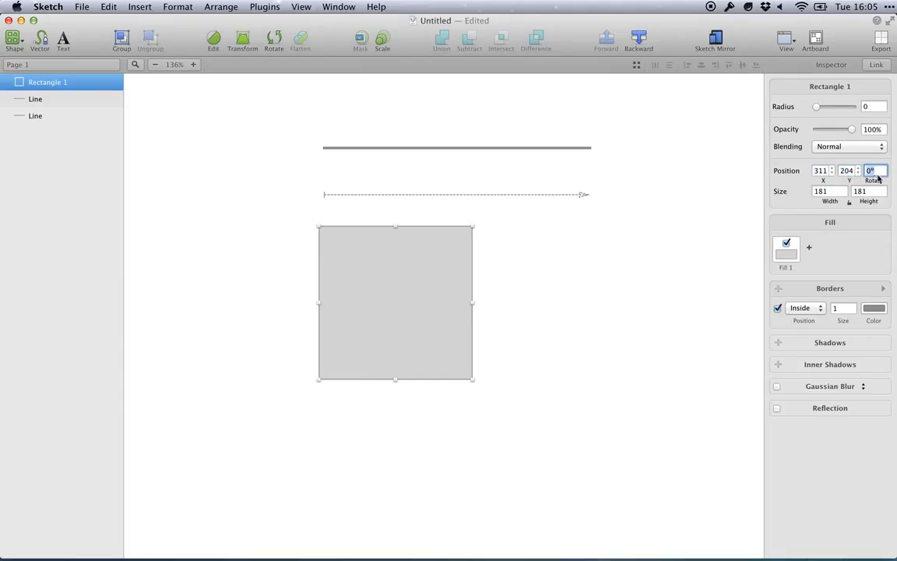
click(824, 192)
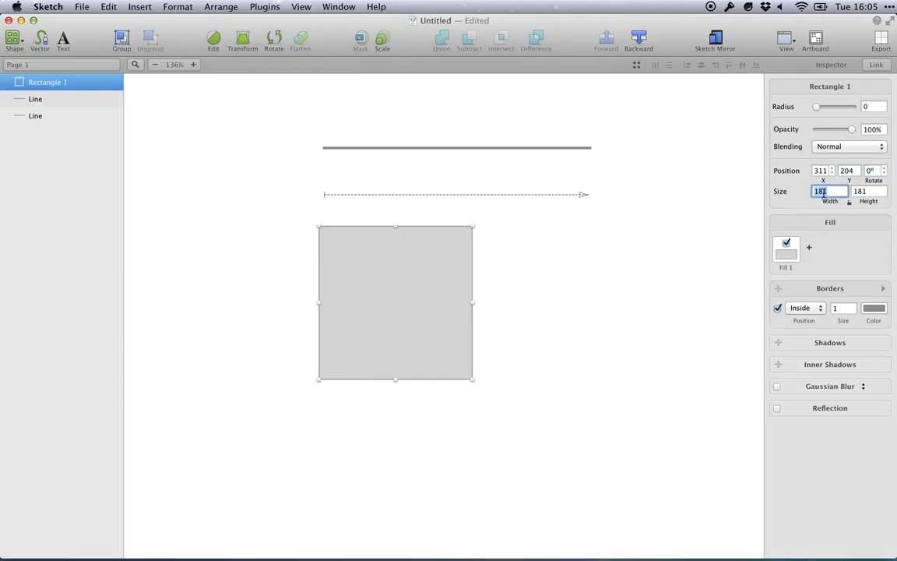
click(864, 192)
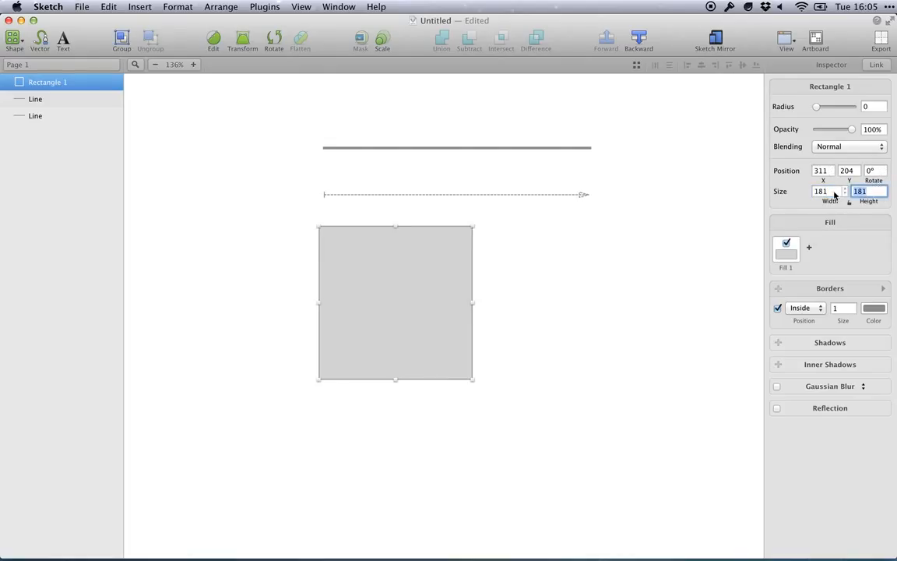
click(834, 192)
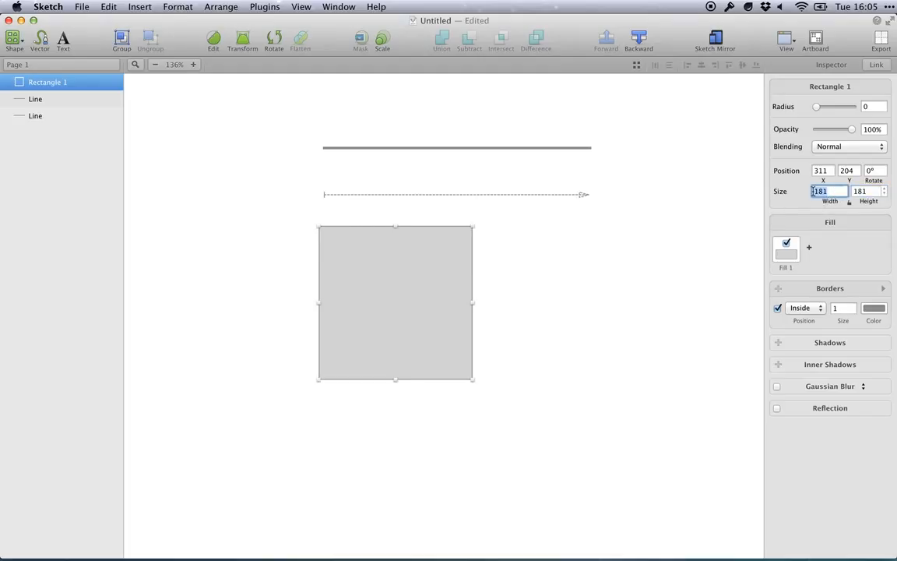
Set the square's width to 200 and its height to the calculated value 100 * 2.
text(200)
key(Return)
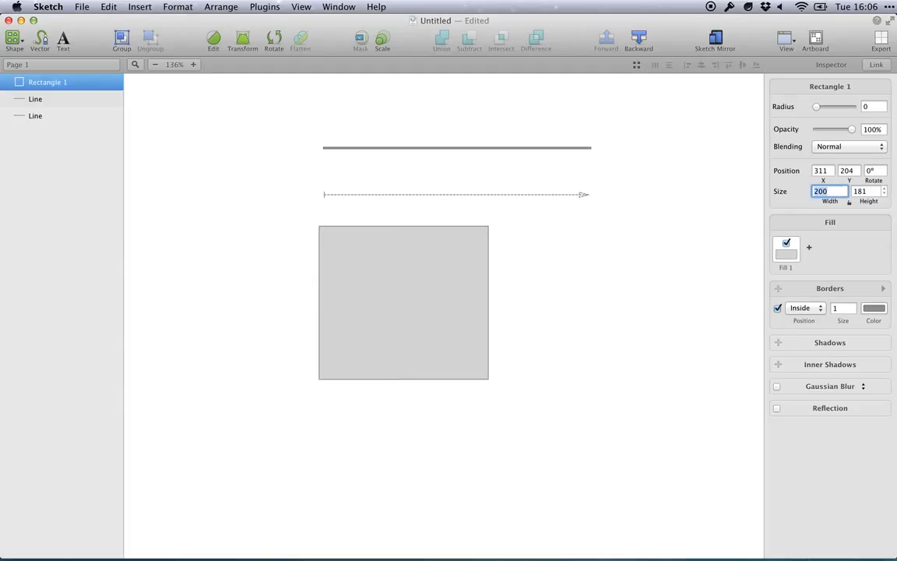
click(885, 190)
click(885, 189)
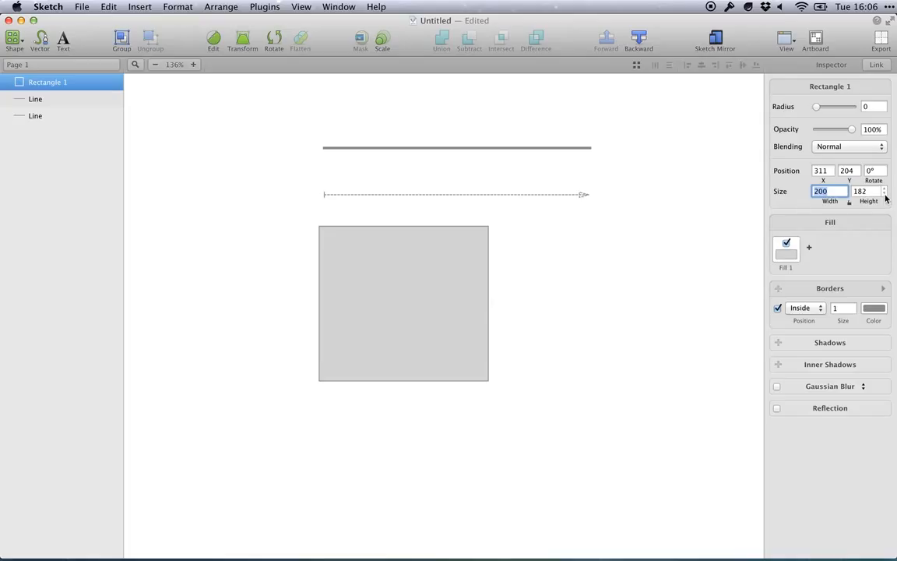
click(885, 194)
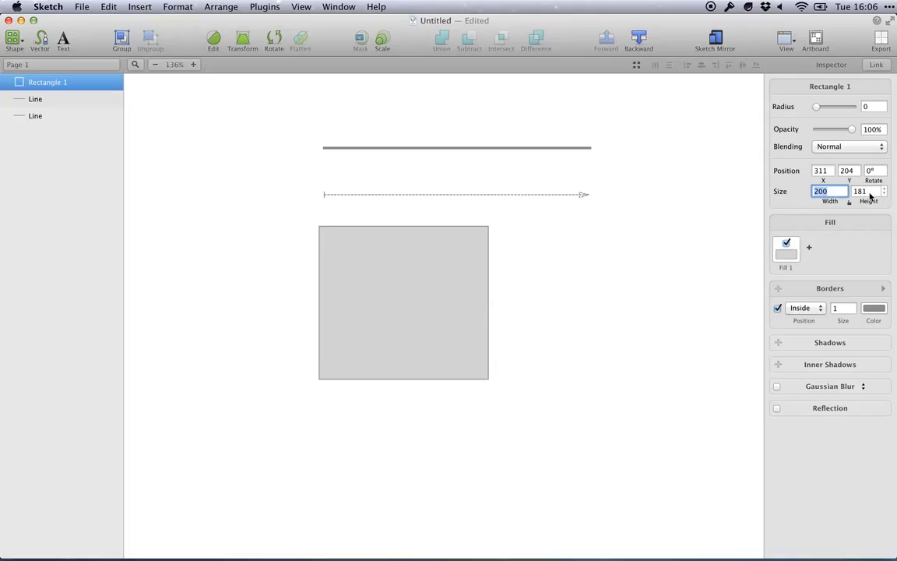
click(870, 191)
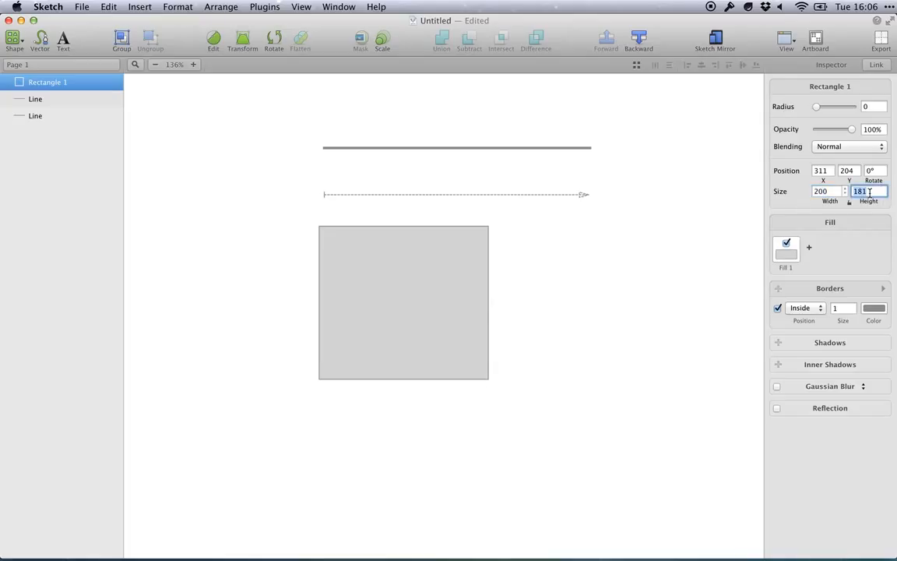
text(100 * 2)
key(Return)
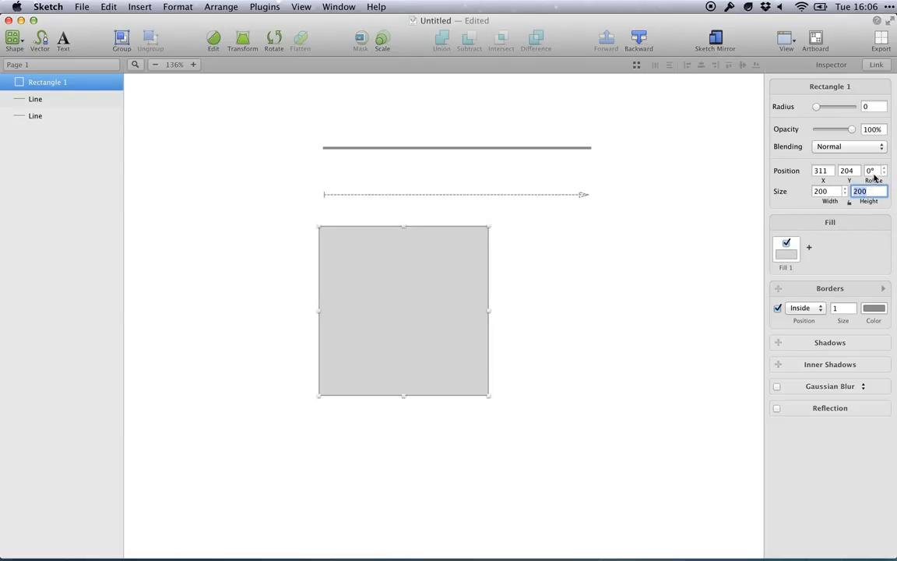
Try adjusting the square's rotation value, and reselect the square on the canvas.
mouse_move(875, 176)
mouse_down()
mouse_move(877, 147)
mouse_move(875, 179)
mouse_move(875, 159)
mouse_move(871, 170)
mouse_up()
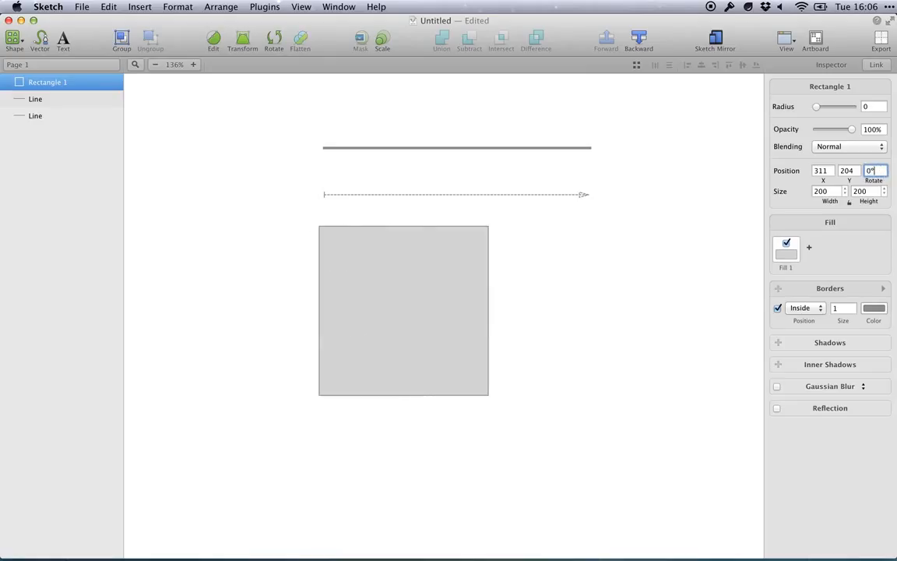
key(Down)
click(668, 291)
click(420, 286)
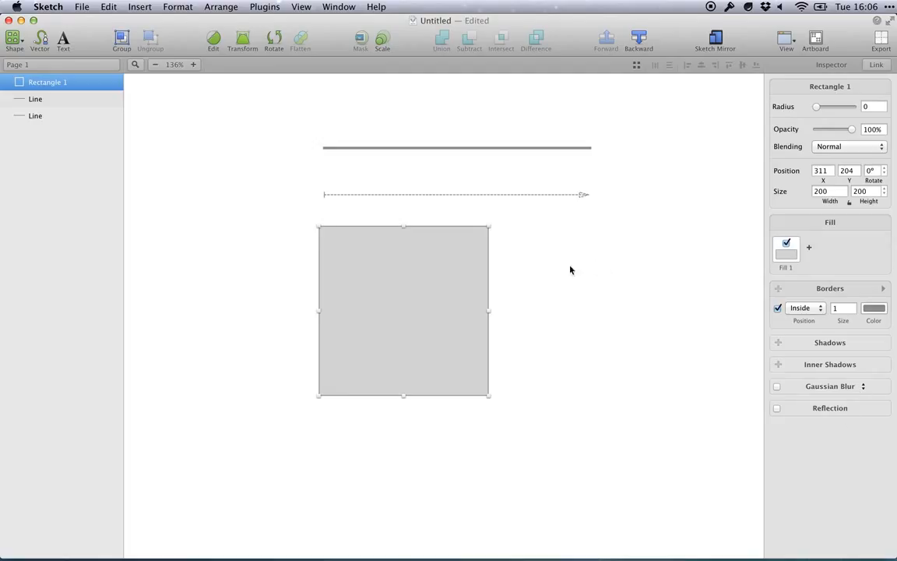
Draw a circle of about 200 by 200 px beside the square at about X 548, Y 202.
click(10, 38)
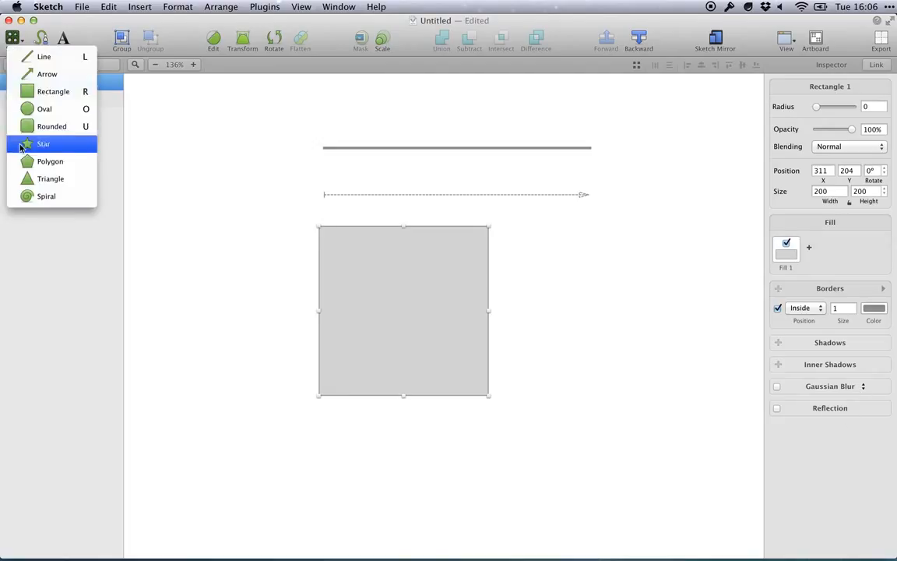
click(43, 109)
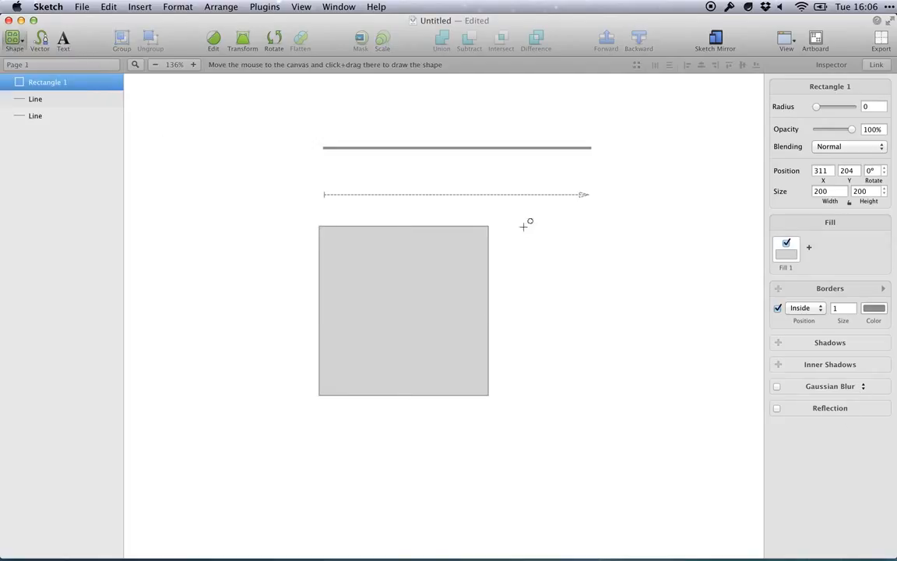
mouse_move(525, 225)
mouse_down()
mouse_move(651, 327)
mouse_move(601, 308)
mouse_move(701, 391)
mouse_up()
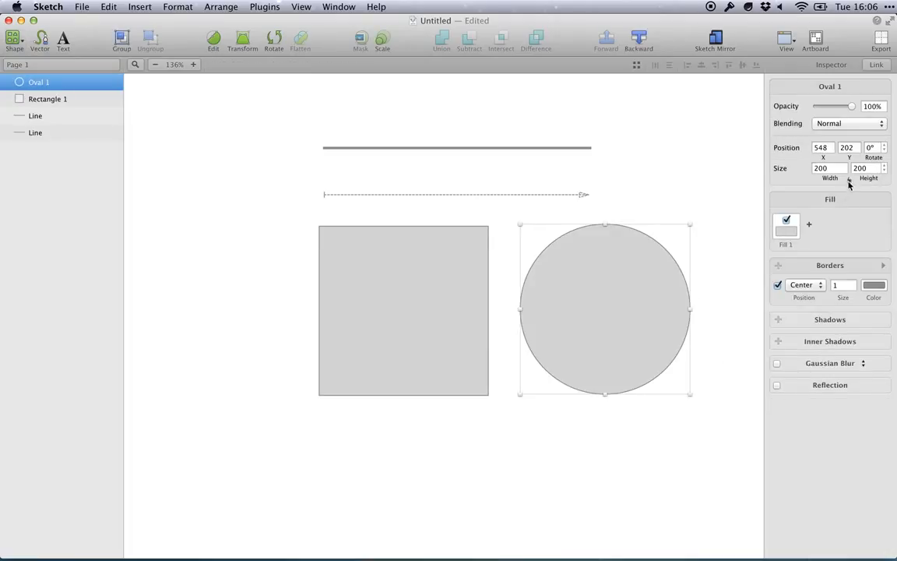
Try stretching the circle to a width of 500 with its proportions unlocked, and undo the change.
scroll(711, 230, right, 5)
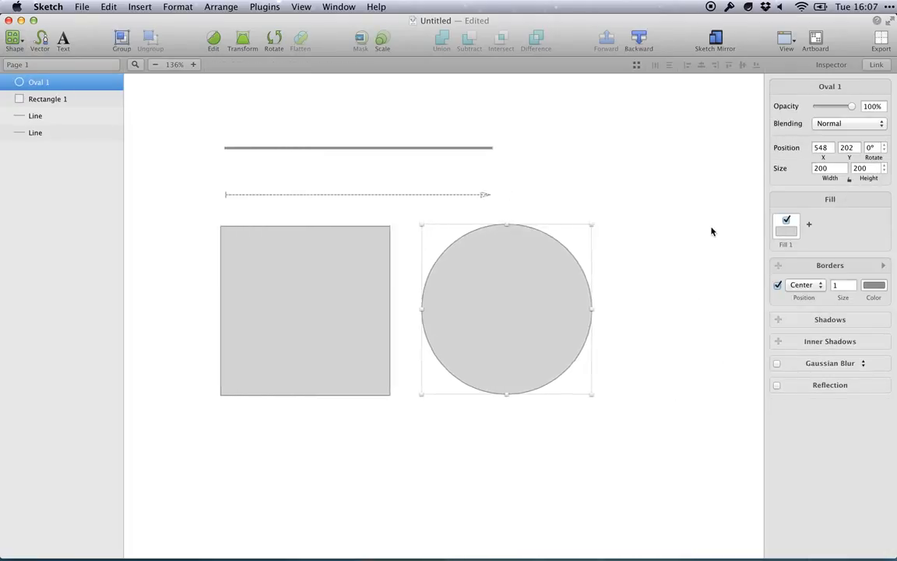
click(831, 167)
click(862, 171)
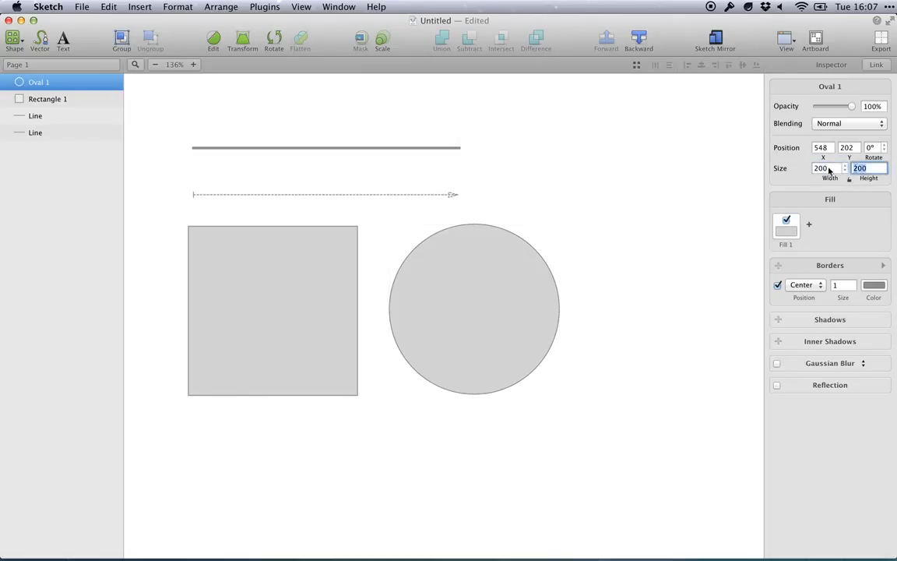
click(828, 167)
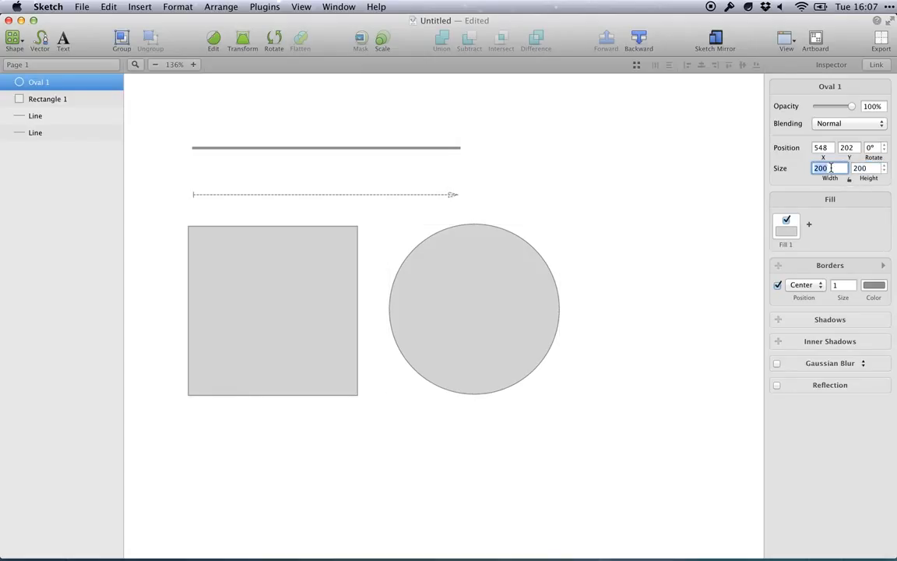
text(500)
key(Return)
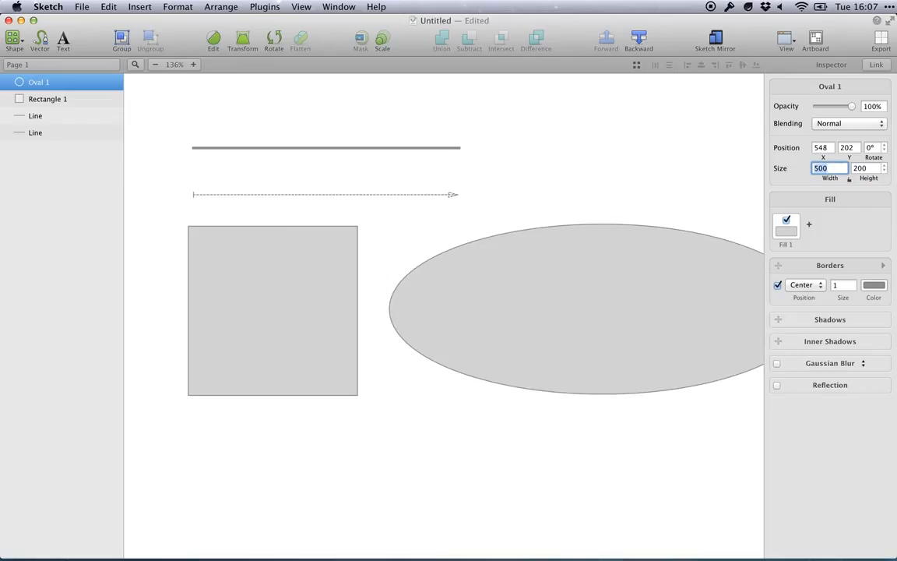
scroll(649, 227, right, 5)
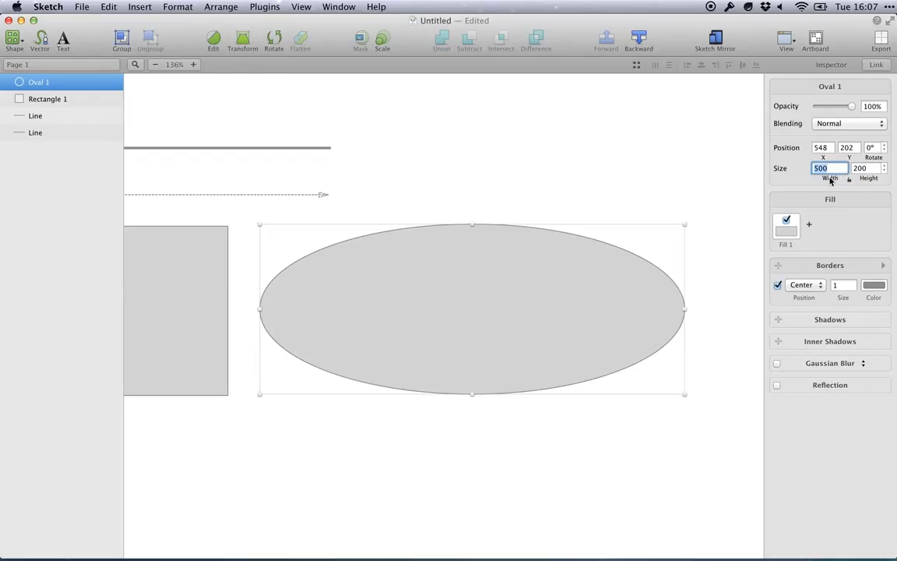
key(super+z)
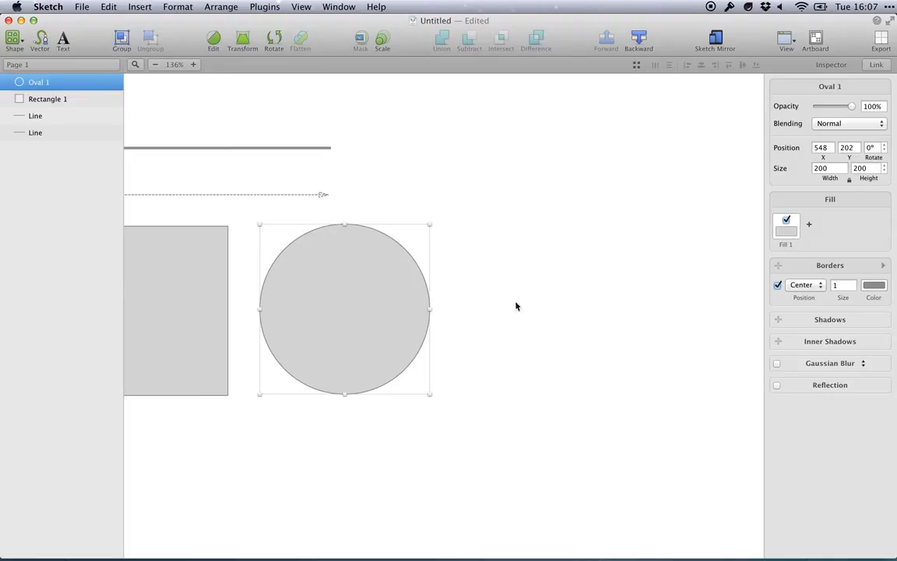
Try setting the circle's width to 500 with its proportions locked, and undo the resize.
click(825, 168)
text(500)
key(Return)
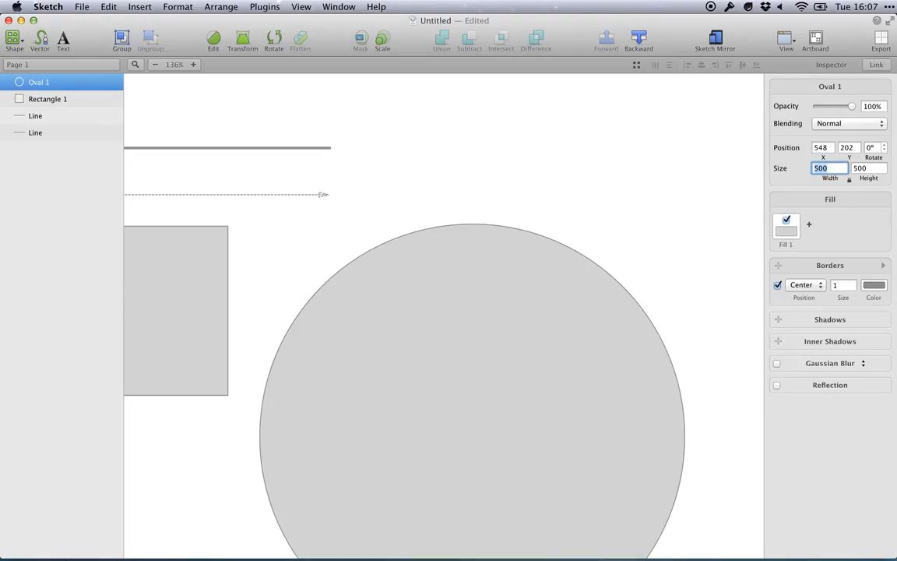
scroll(530, 285, down, 4)
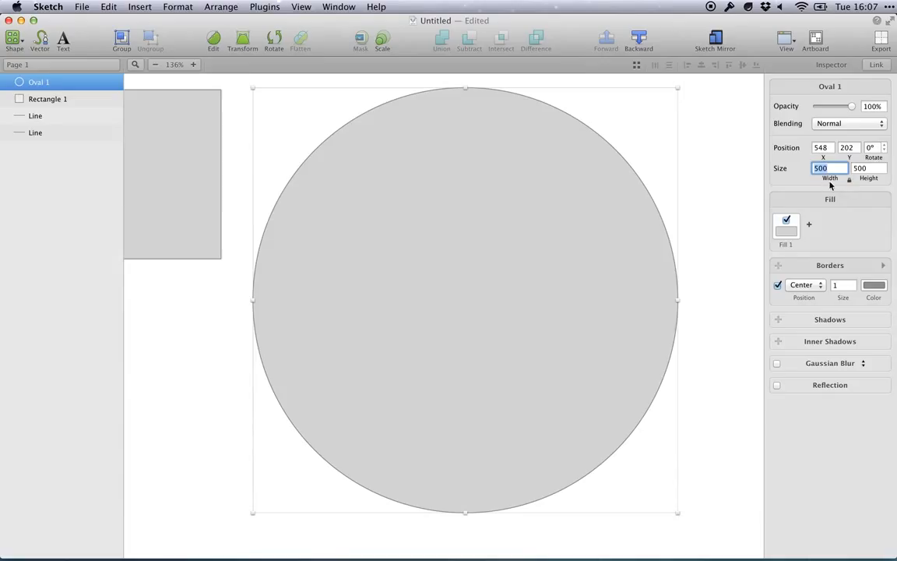
key(super+z)
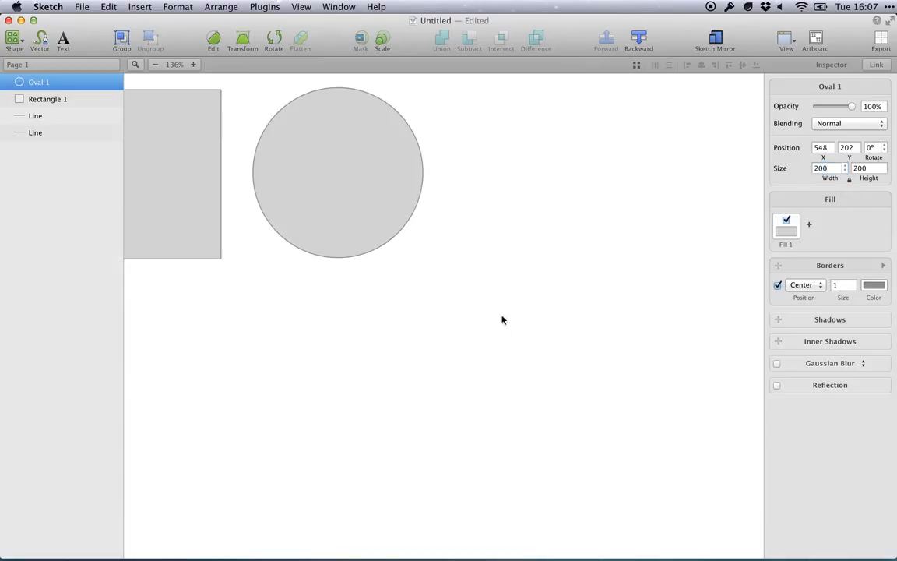
Draw a rounded rectangle of about 200 by 200 px beside the circle and move it to about X 789, Y 202.
click(491, 319)
scroll(483, 322, left, 4)
scroll(481, 324, up, 2)
click(12, 37)
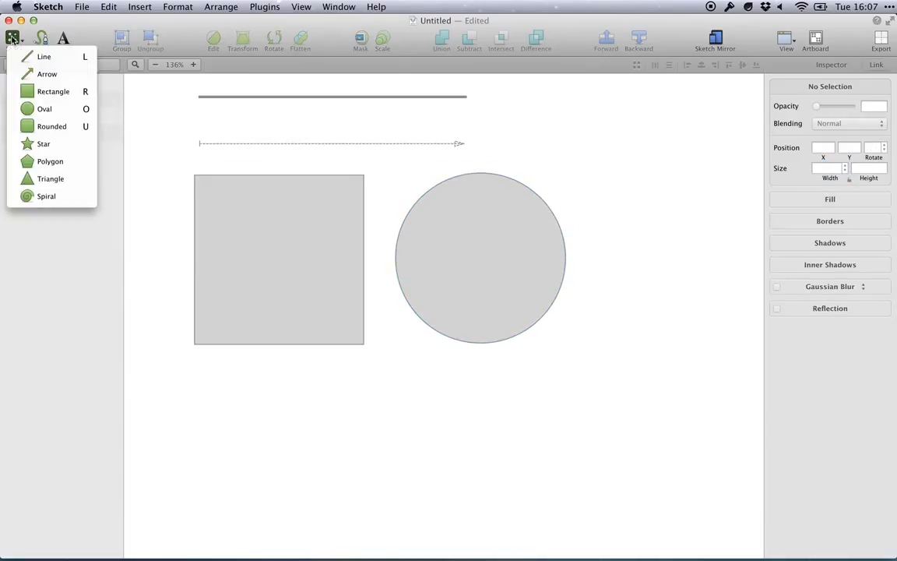
click(44, 127)
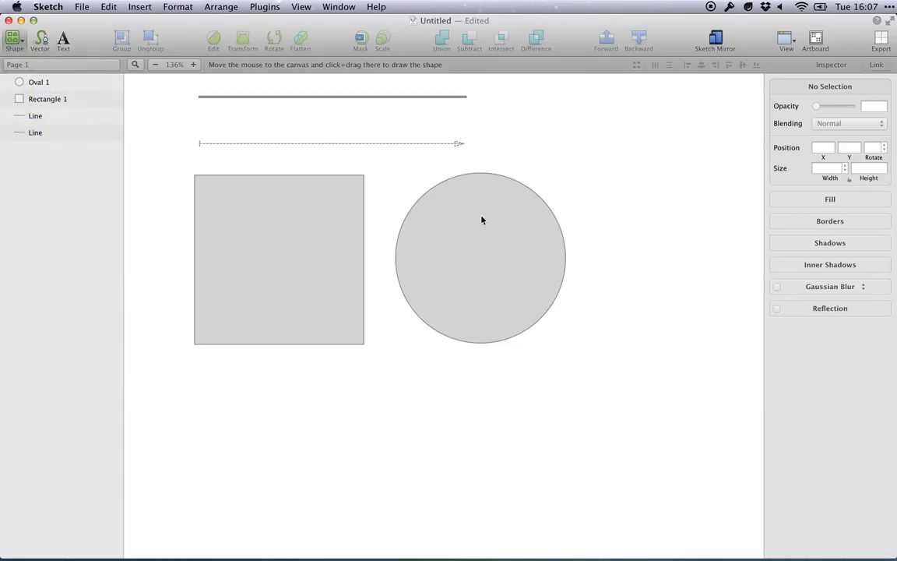
scroll(561, 211, right, 4)
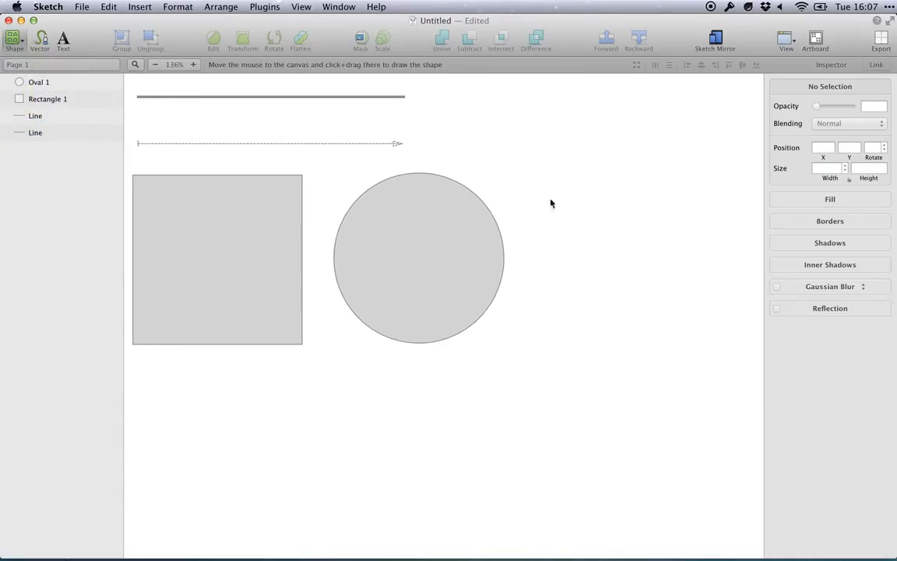
mouse_move(533, 172)
mouse_down()
mouse_move(661, 278)
mouse_move(721, 347)
mouse_move(708, 353)
mouse_move(702, 343)
mouse_up()
drag(644, 264, 651, 263)
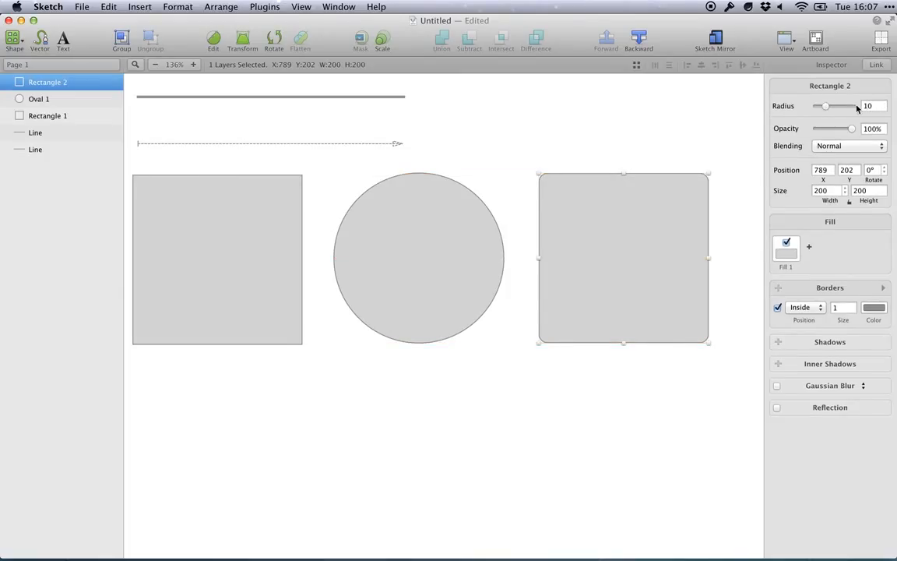
Try adjusting the plain square's corner radius, ending at 0.
click(205, 258)
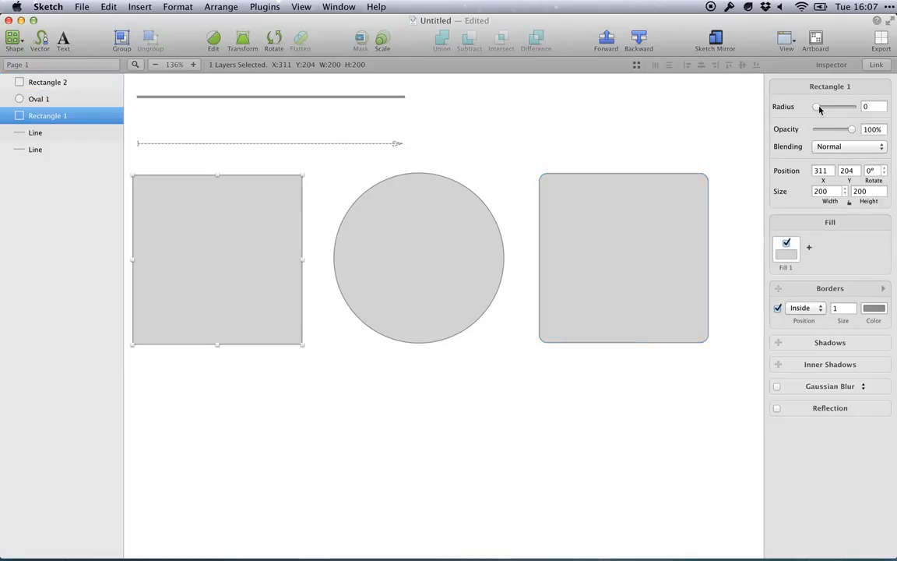
drag(819, 109, 753, 138)
Draw a star of about 195 by 195 px below the plain square and move it to about X 315, Y 456.
scroll(512, 197, left, 3)
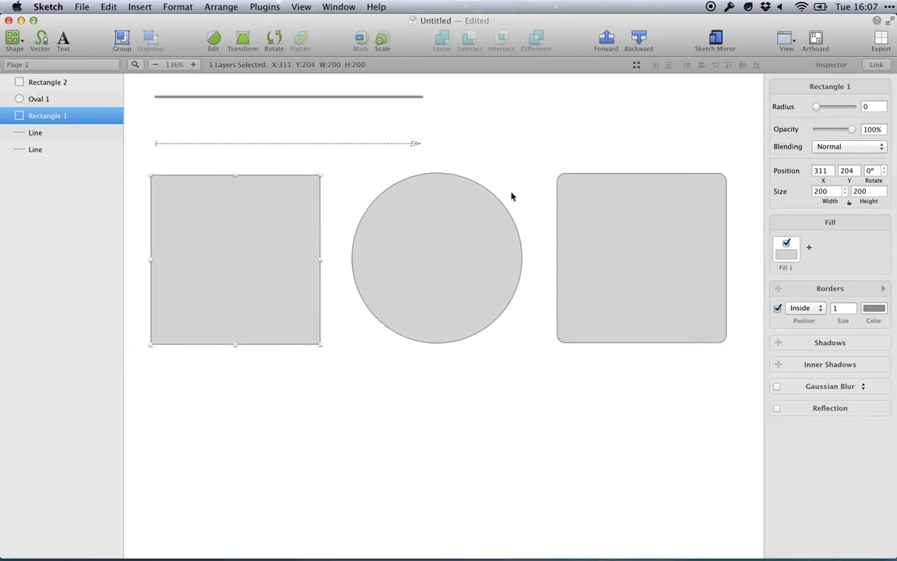
scroll(583, 231, down, 3)
scroll(582, 231, left, 1)
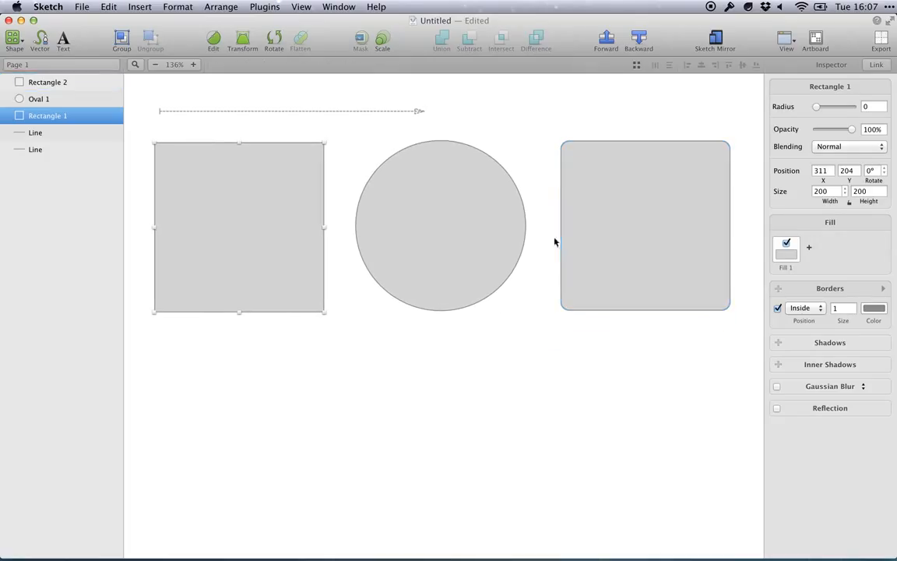
click(13, 39)
click(47, 144)
scroll(295, 214, down, 2)
scroll(294, 215, left, 1)
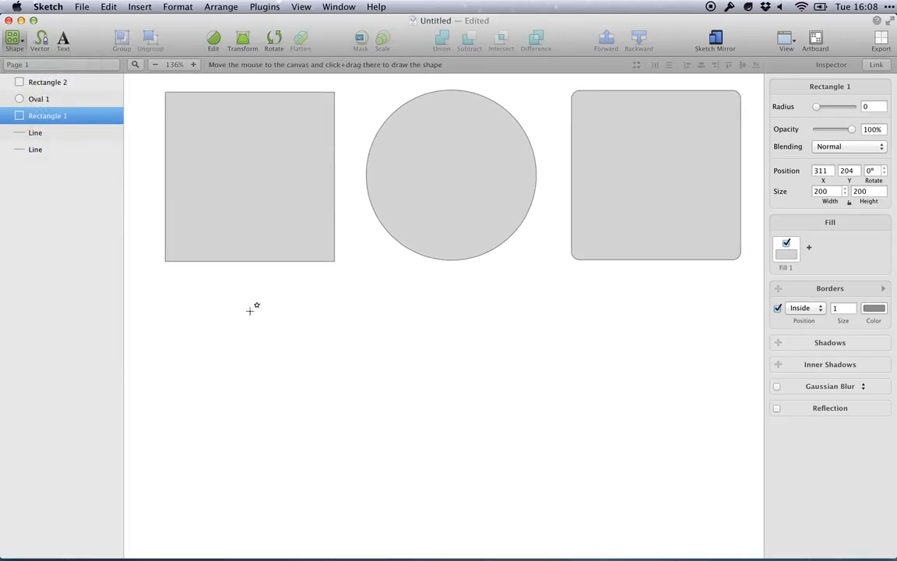
drag(176, 293, 341, 474)
drag(255, 386, 251, 393)
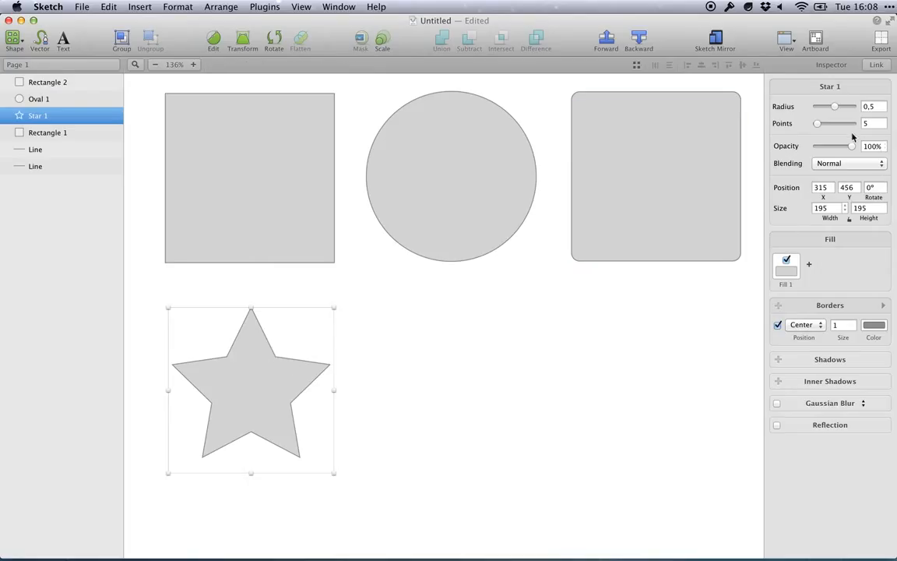
Give the star a radius of 0,39 and 23 points, and move it to about X 313, Y 460.
drag(836, 114, 831, 112)
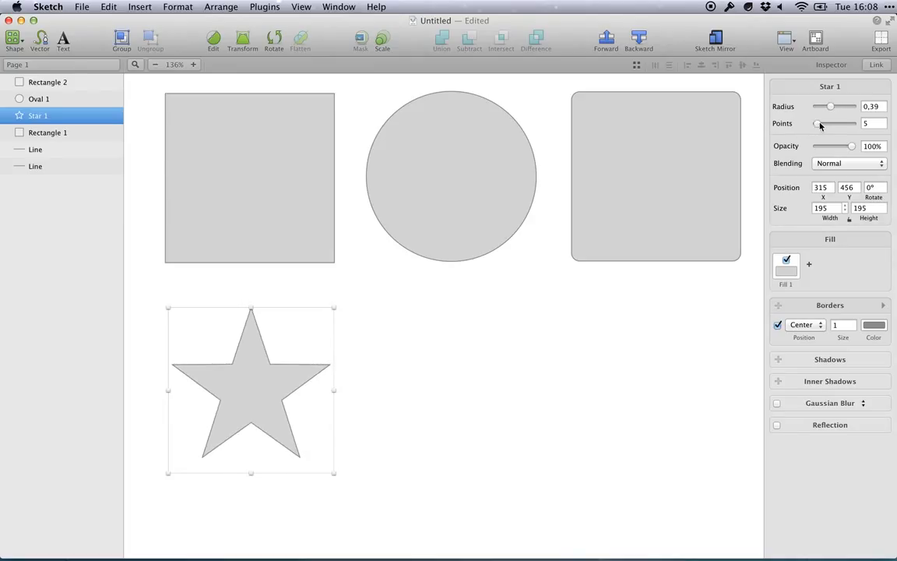
click(818, 127)
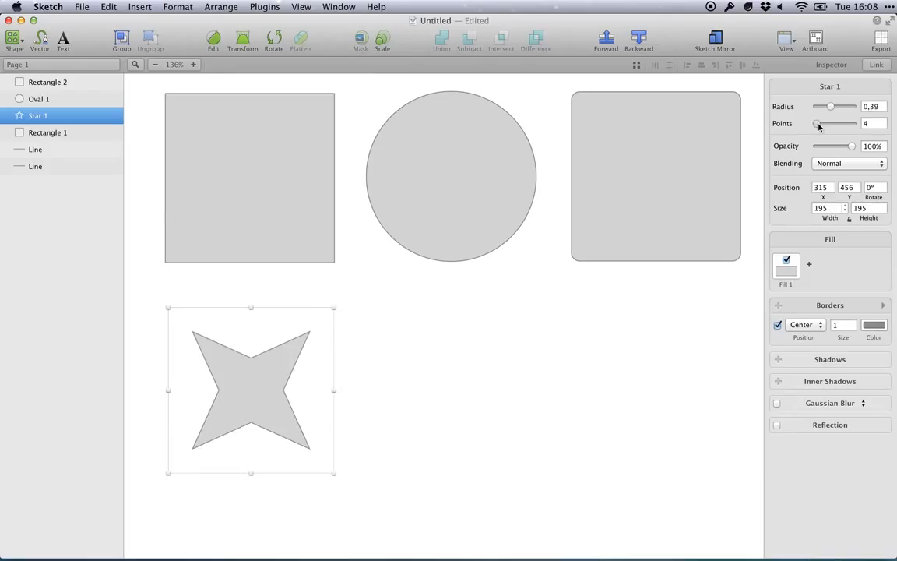
mouse_move(818, 127)
mouse_down()
mouse_move(859, 127)
mouse_move(832, 126)
mouse_up()
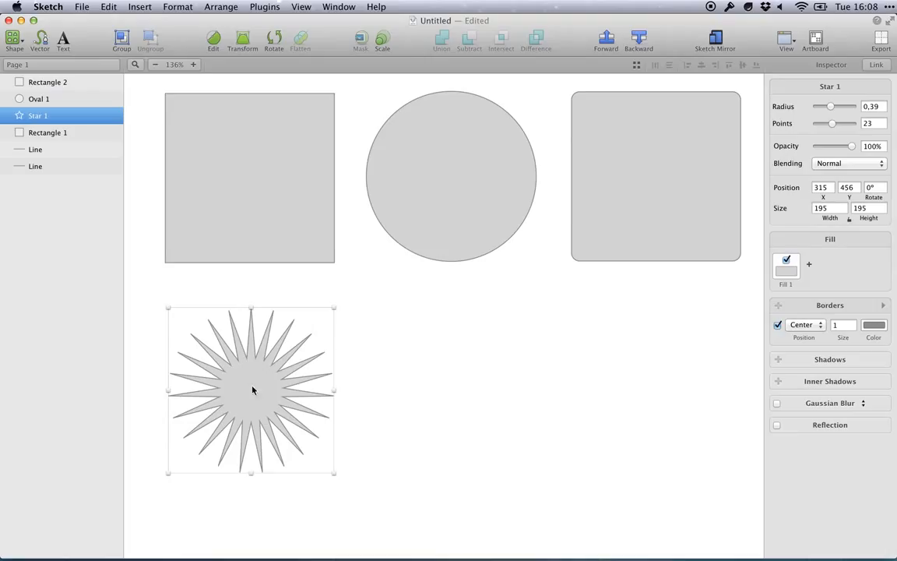
drag(255, 388, 253, 393)
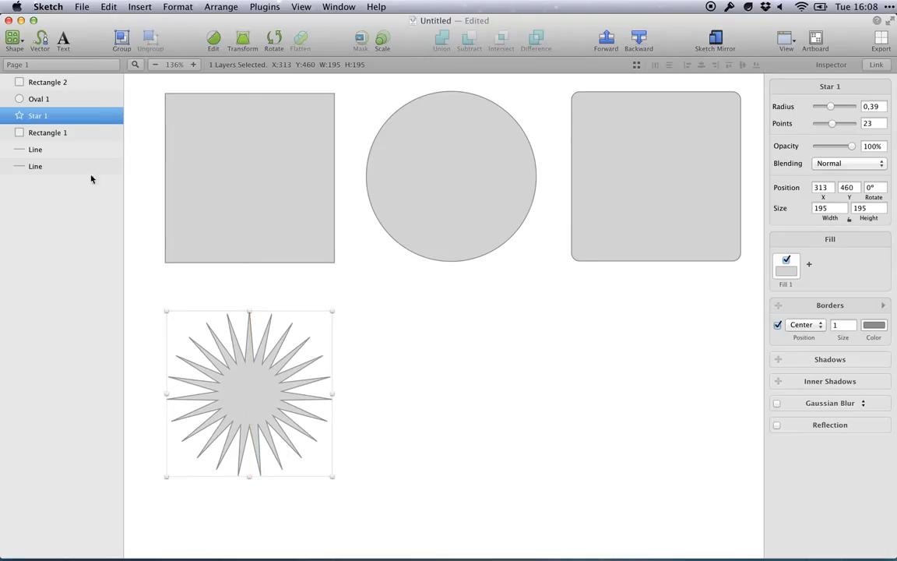
Draw a polygon of about 191 by 191 px at about X 557, Y 462 beside the star, and give it 6 points.
click(24, 45)
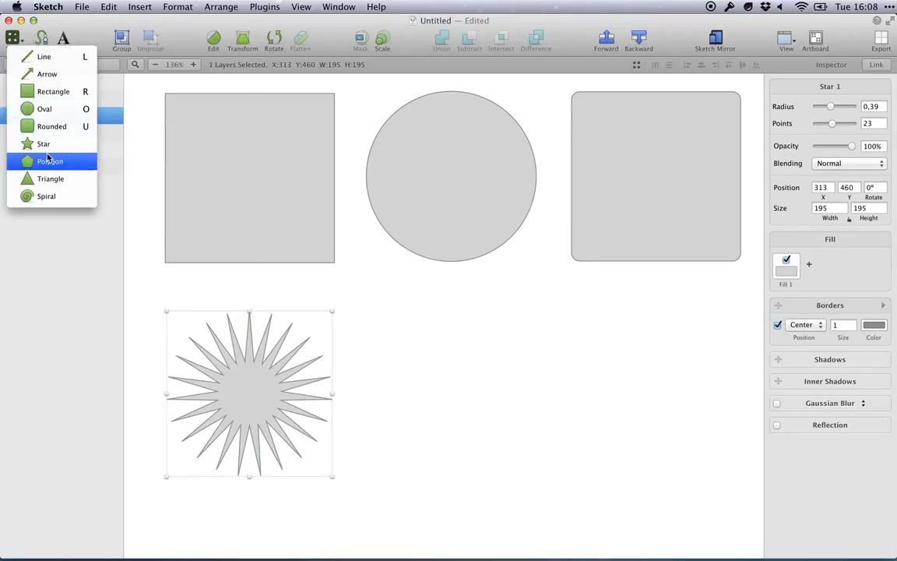
click(47, 161)
drag(406, 311, 566, 473)
drag(483, 423, 460, 419)
drag(823, 107, 833, 107)
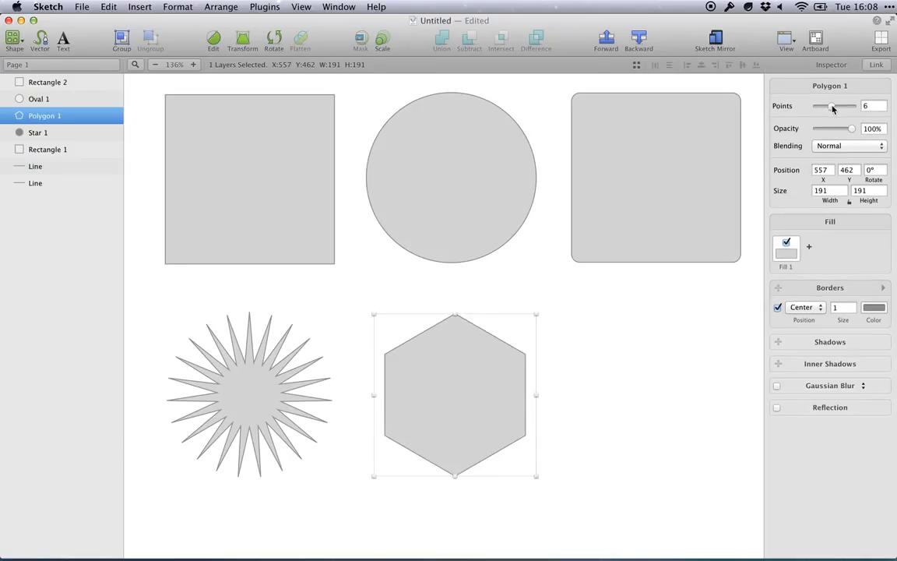
Draw a triangle of about 184 by 184 px at about X 805, Y 466 beside the hexagon and try its Equilateral option.
click(12, 38)
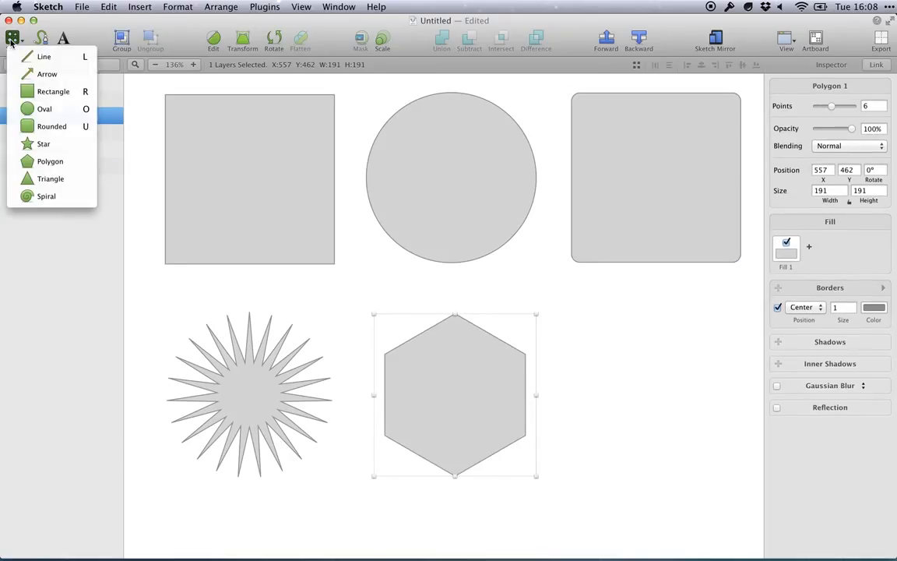
click(53, 180)
drag(595, 305, 751, 473)
drag(687, 417, 677, 421)
scroll(681, 421, right, 5)
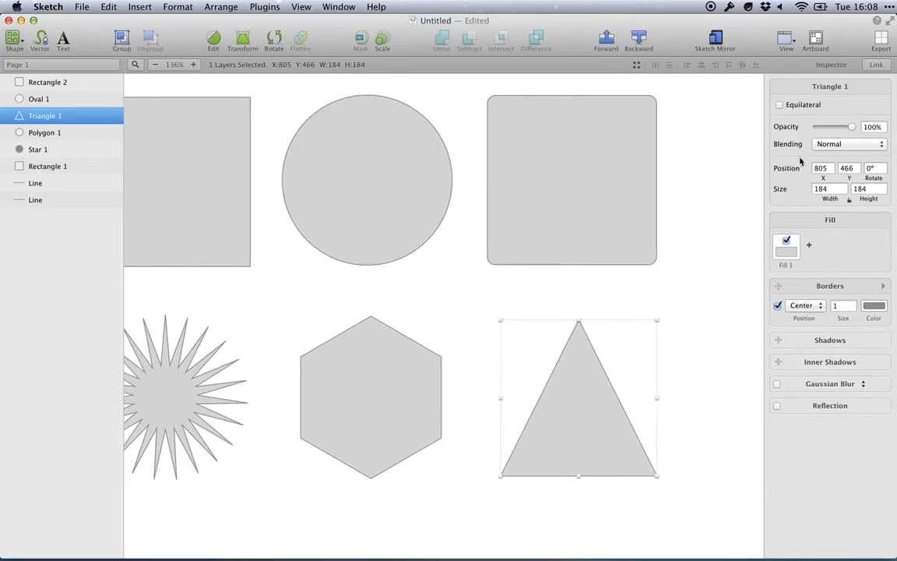
click(780, 105)
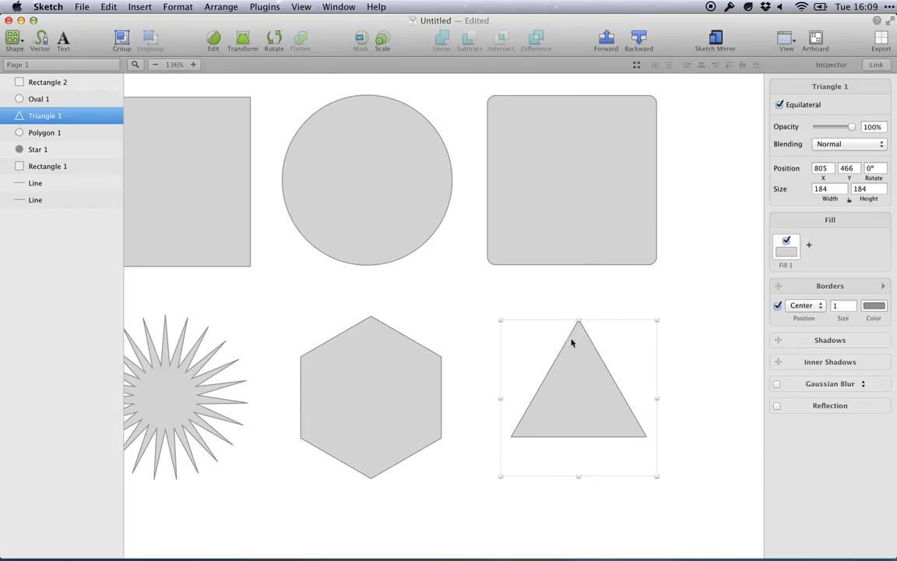
click(780, 105)
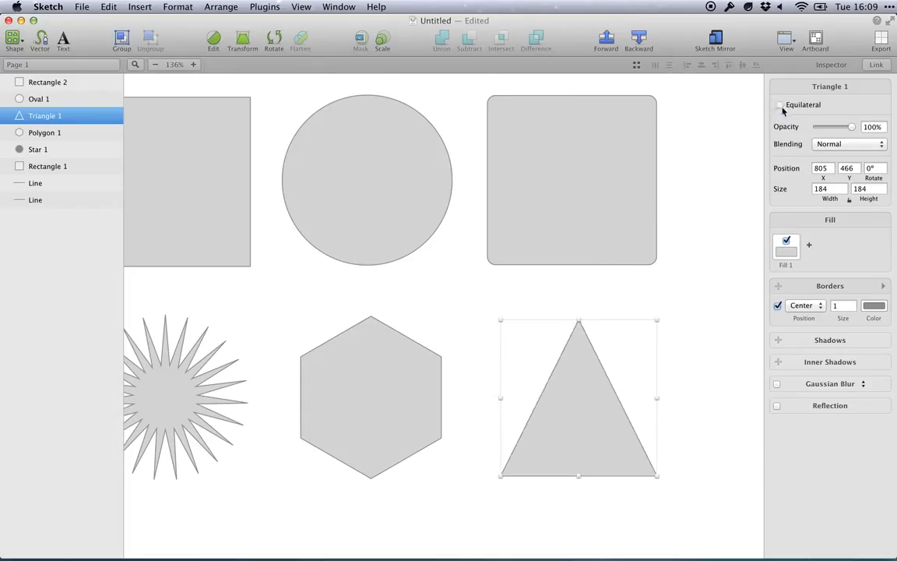
Draw a spiral of about 410 by 410 px below the row of star, hexagon and triangle, and move it to about X 465, Y 748.
click(13, 40)
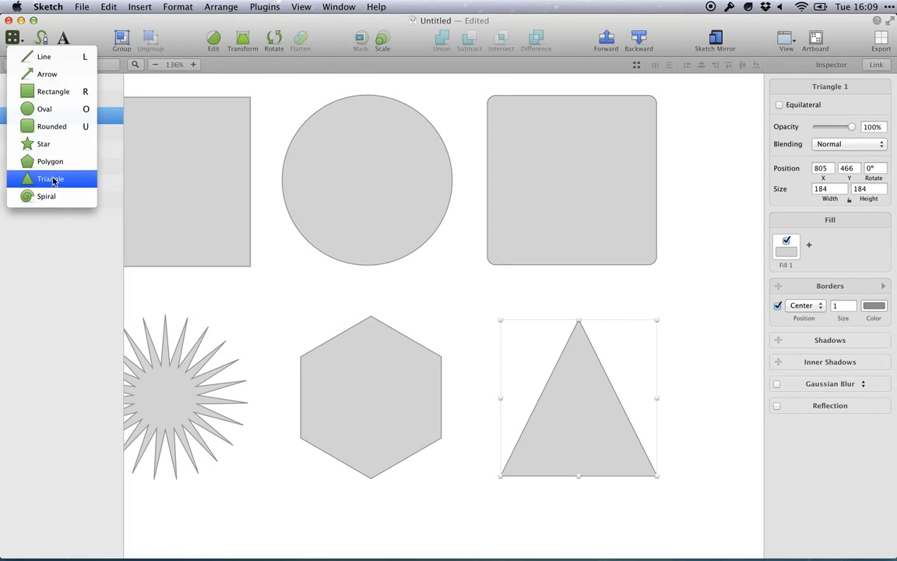
click(347, 300)
scroll(346, 300, down, 10)
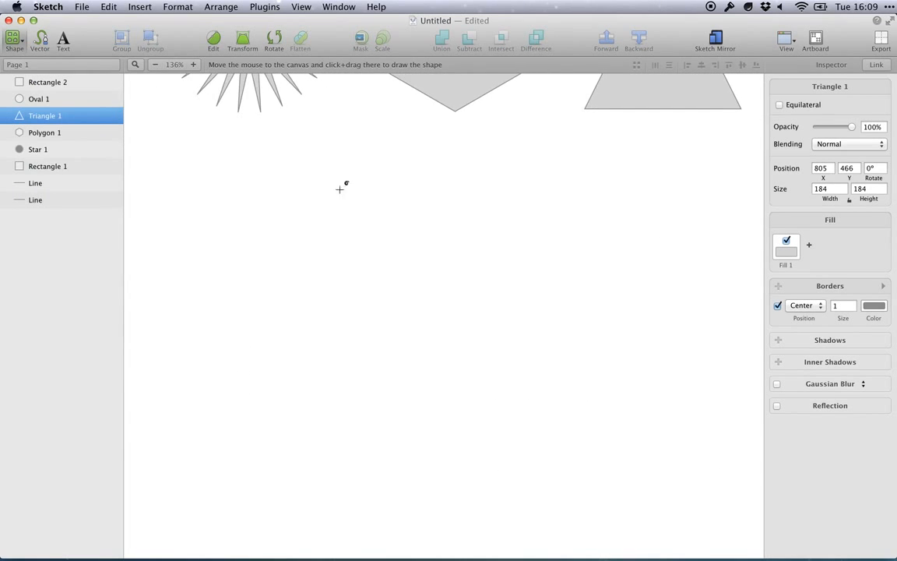
drag(322, 177, 686, 525)
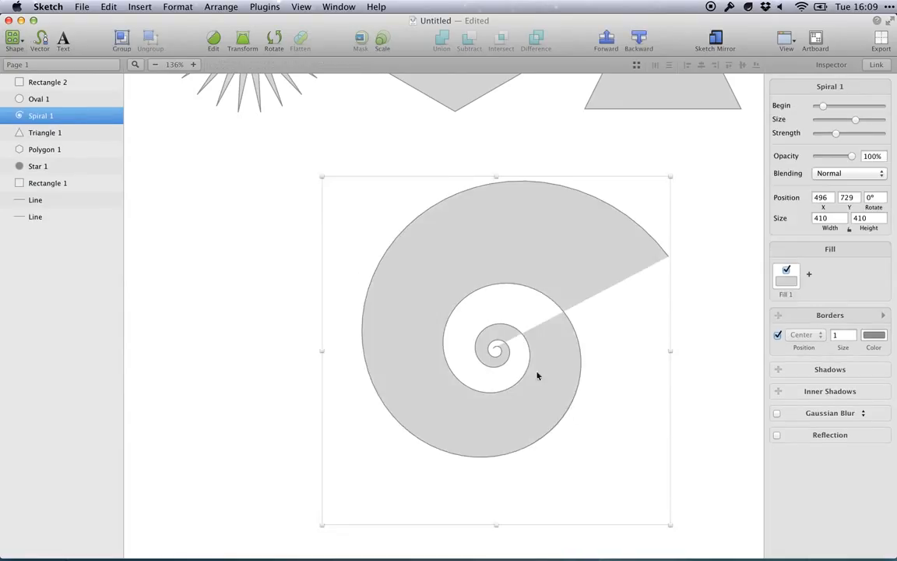
drag(525, 359, 501, 374)
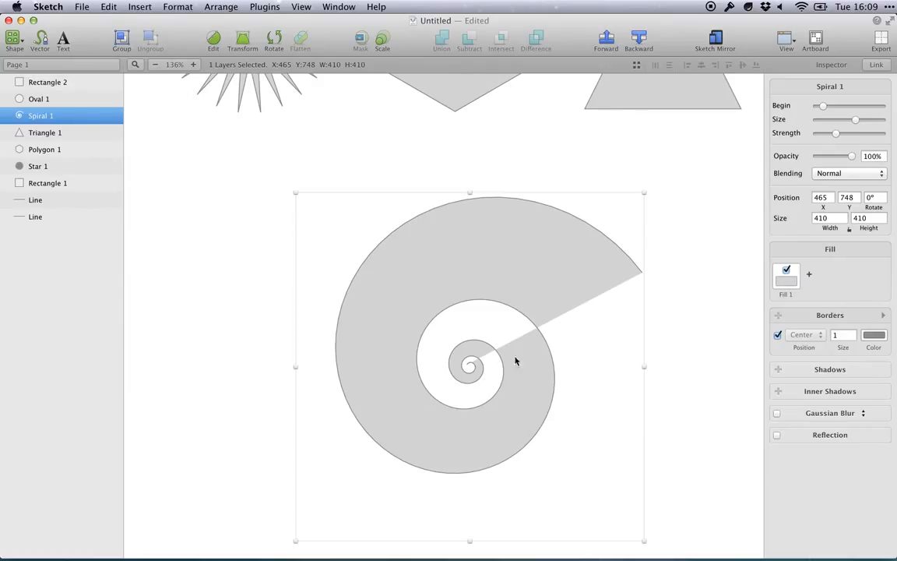
Turn off the spiral's fill and reduce its Size and Strength for tighter, more numerous windings.
click(788, 271)
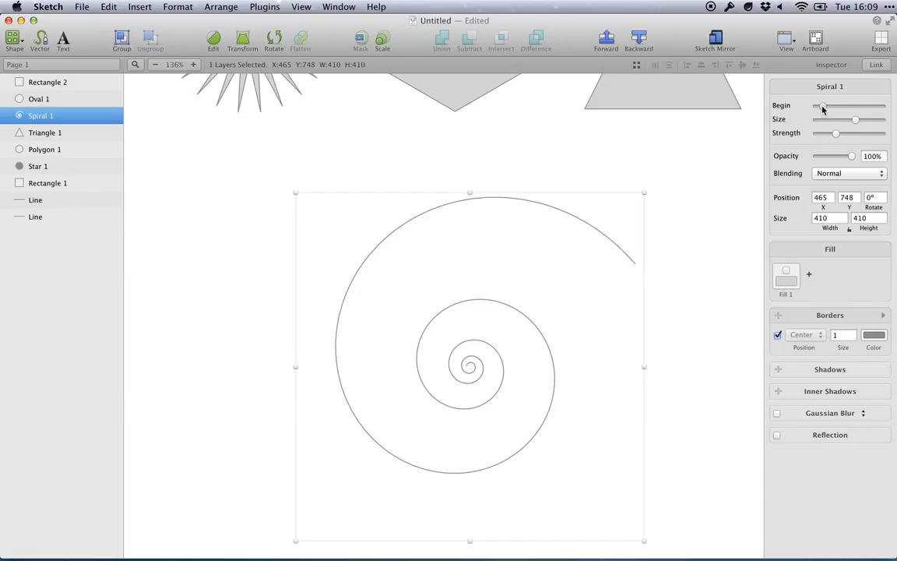
drag(828, 109, 832, 135)
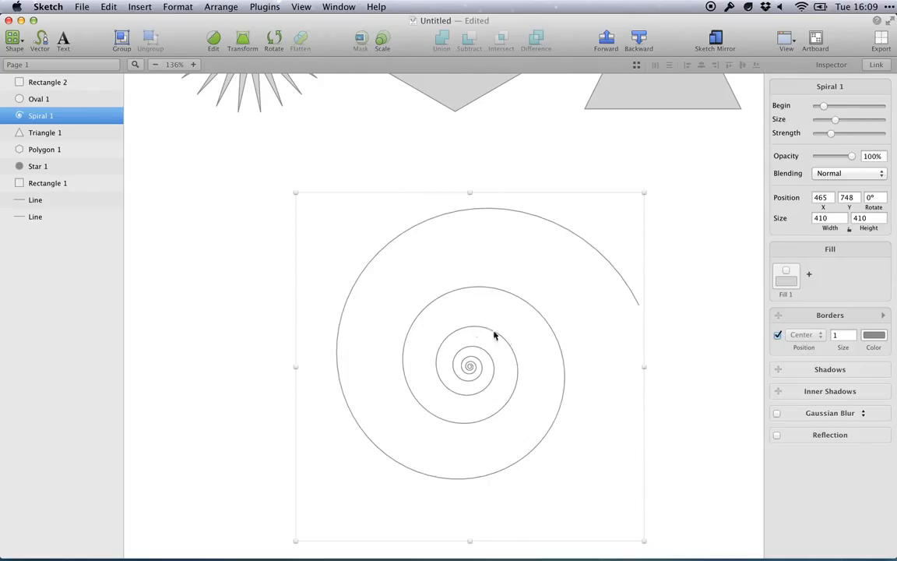
drag(832, 137, 827, 139)
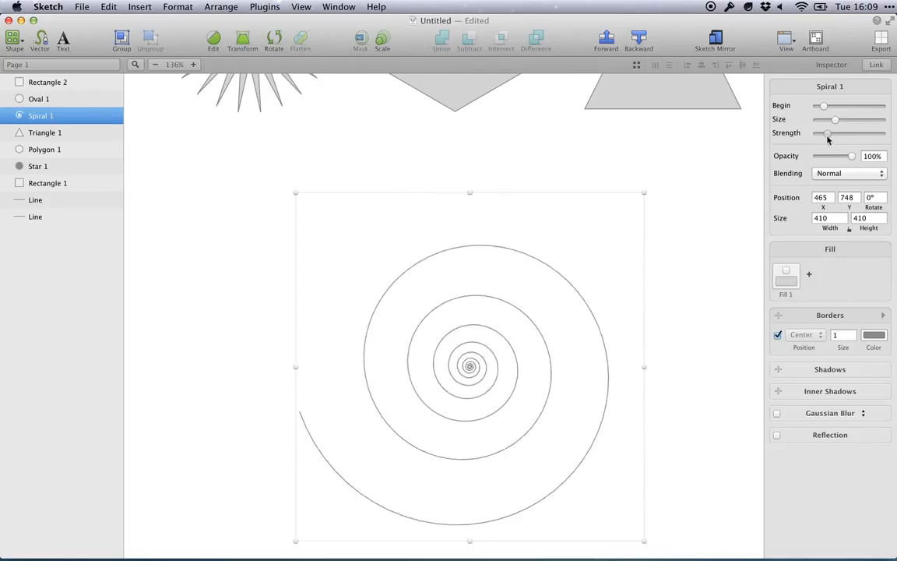
scroll(729, 221, down, 3)
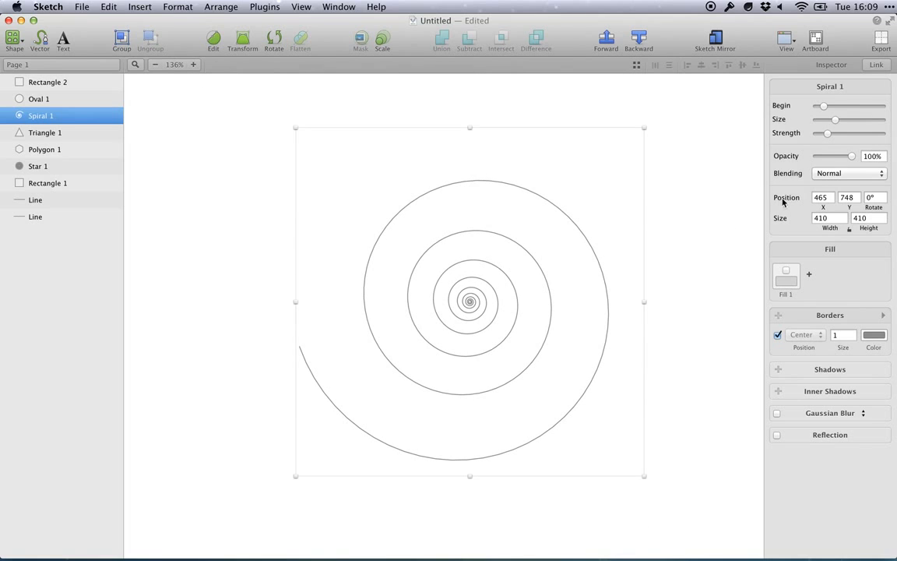
scroll(685, 259, right, 2)
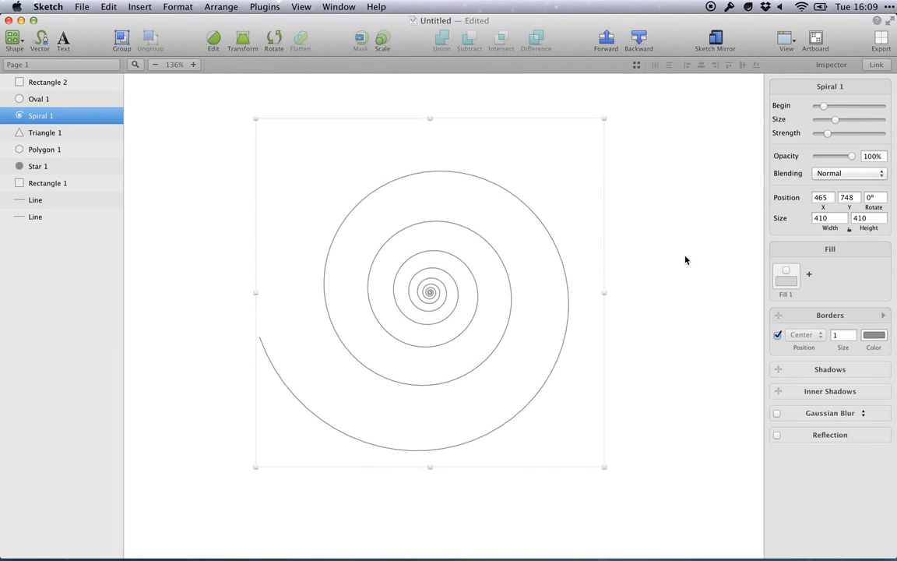
scroll(686, 259, left, 1)
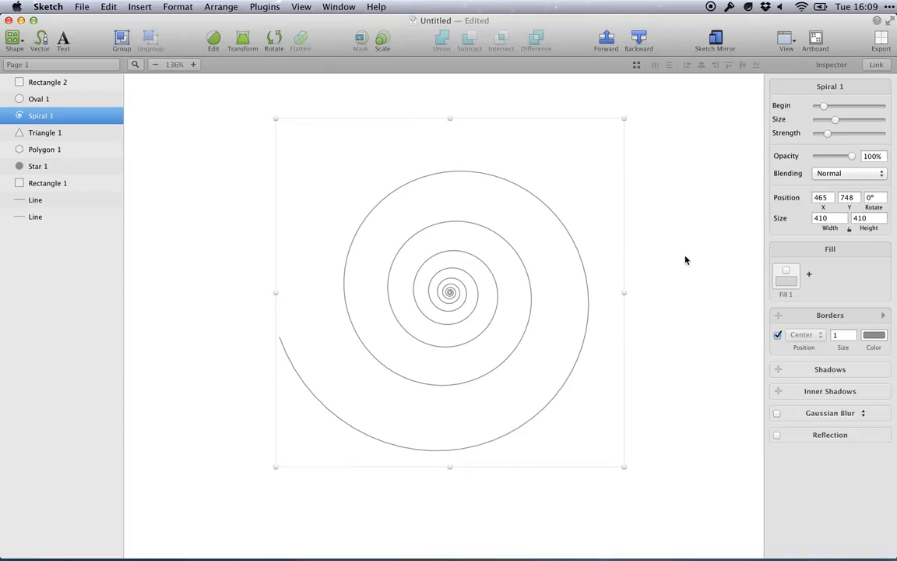
scroll(685, 260, up, 2)
scroll(685, 260, down, 2)
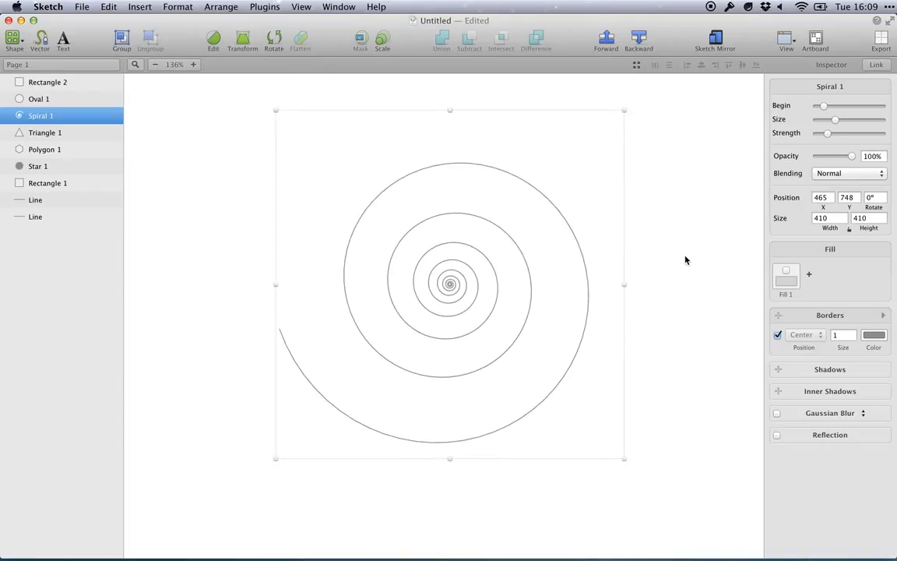
scroll(685, 259, up, 1)
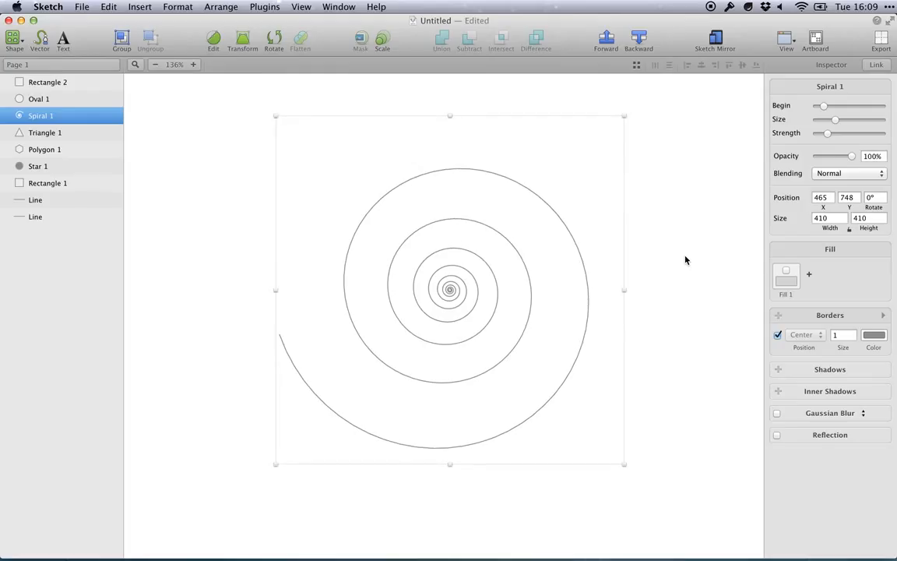
scroll(685, 260, up, 2)
scroll(685, 260, down, 2)
scroll(685, 259, left, 1)
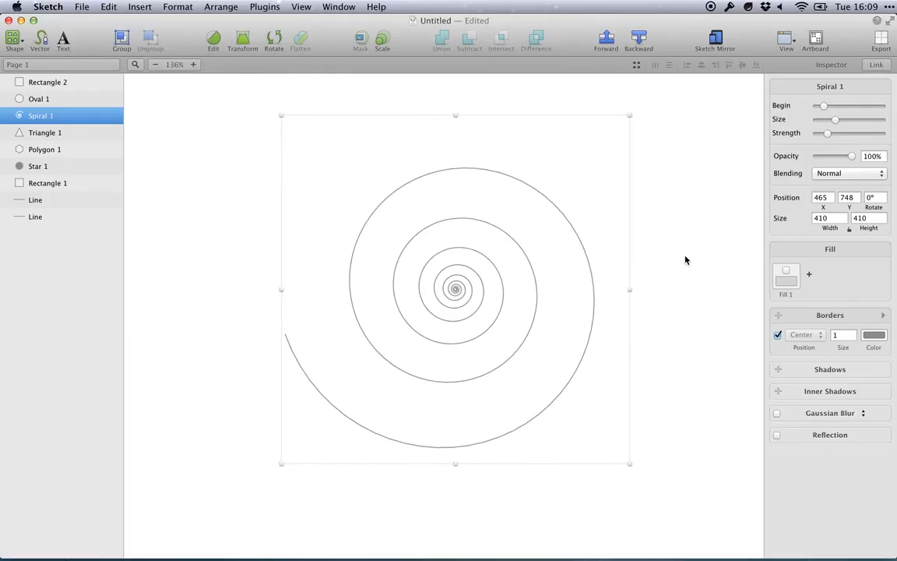
Review the available shape types and the shapes drawn so far, and select the dashed arrow to inspect its properties.
scroll(685, 259, up, 10)
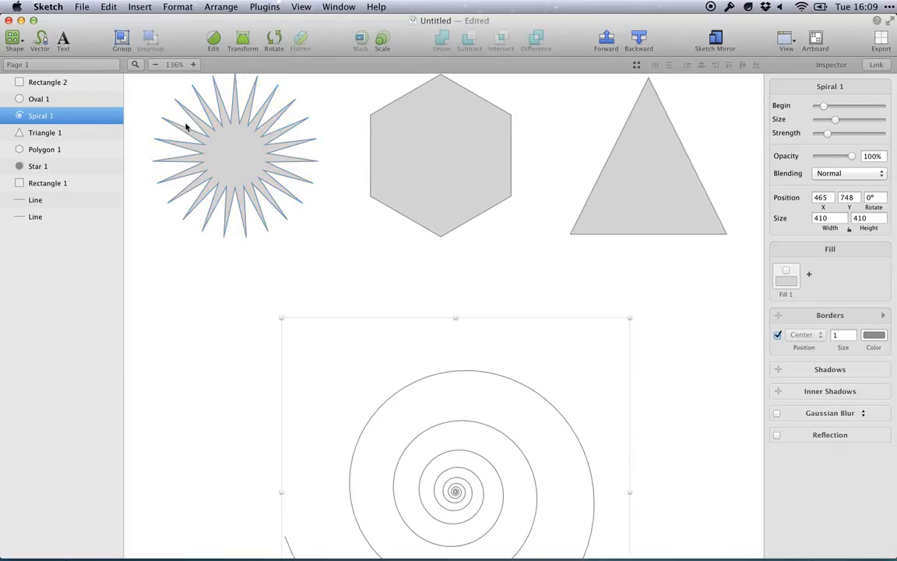
click(12, 38)
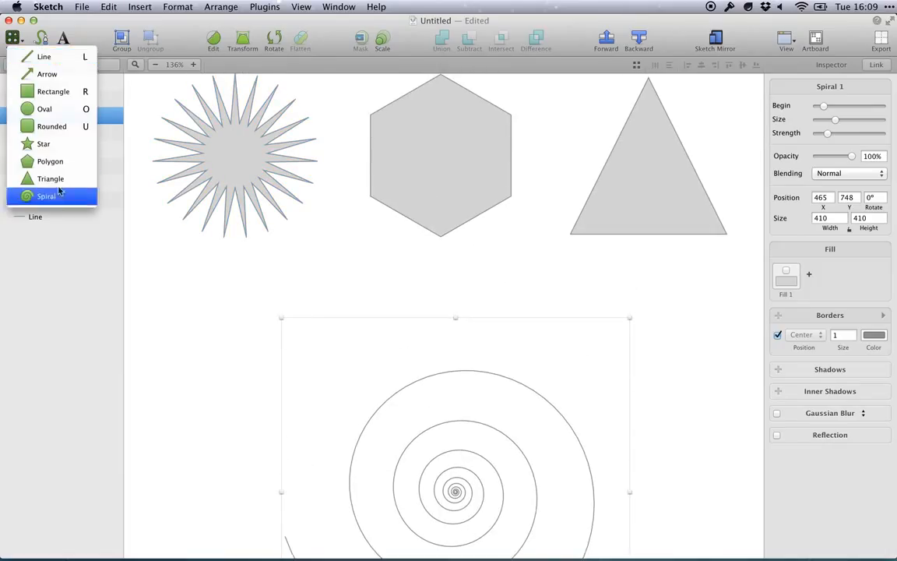
click(251, 310)
click(251, 309)
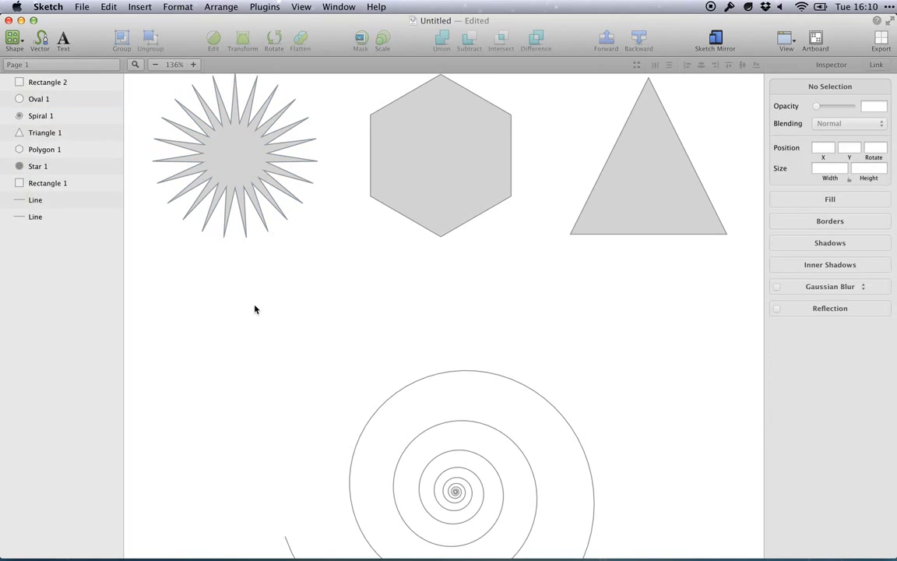
scroll(255, 309, up, 8)
scroll(255, 309, up, 5)
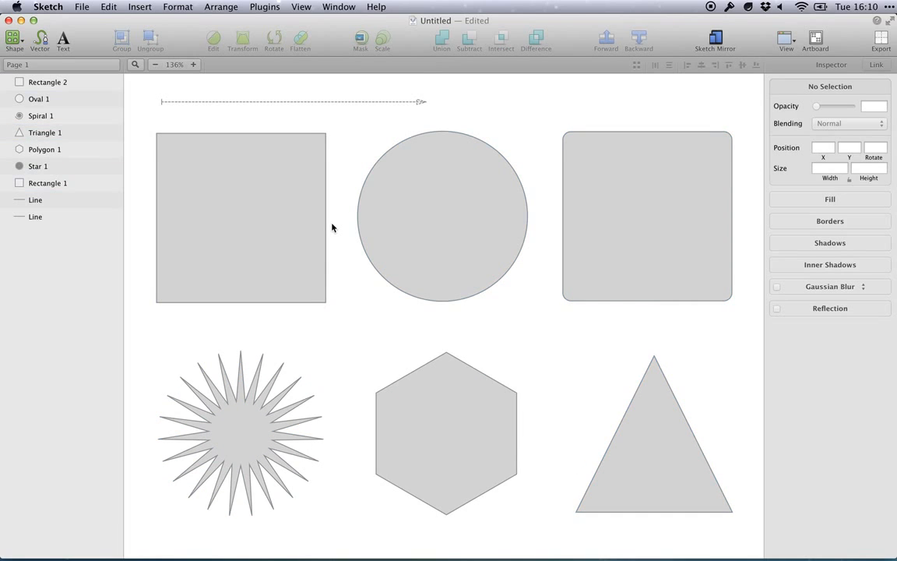
scroll(333, 226, up, 2)
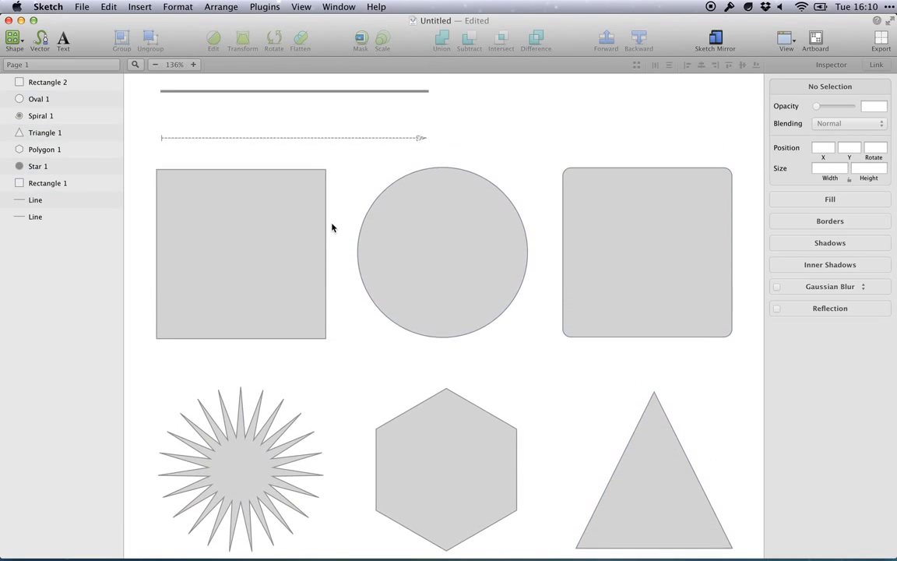
click(358, 143)
scroll(398, 229, down, 2)
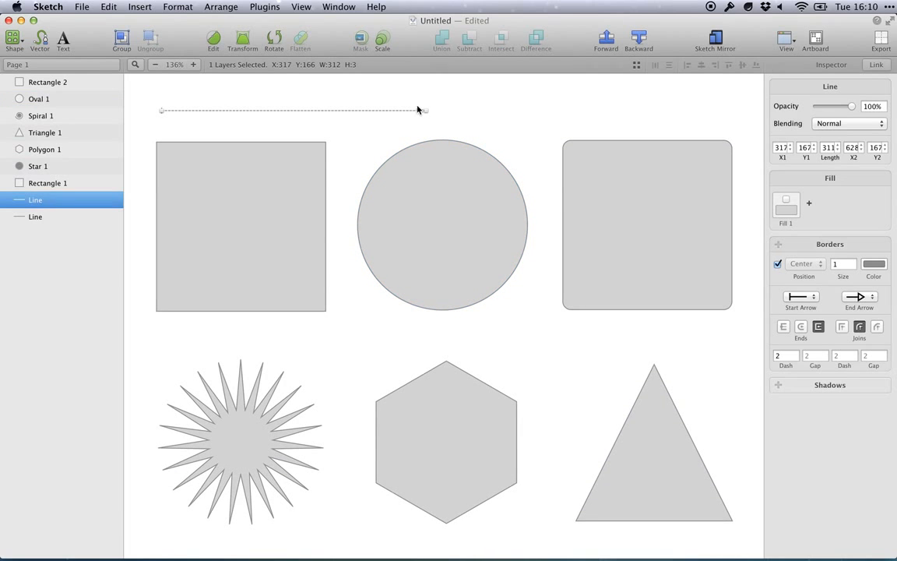
scroll(416, 182, down, 3)
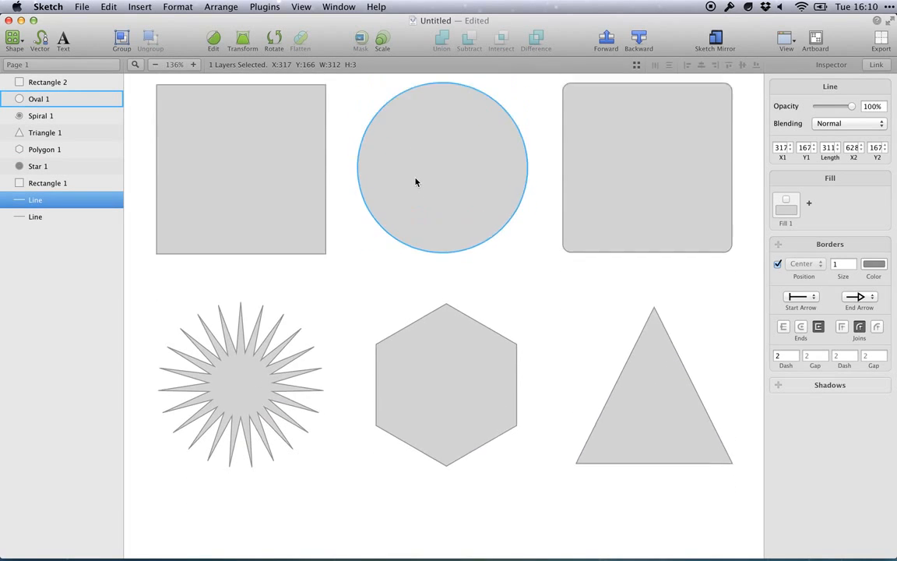
scroll(416, 182, up, 3)
Draw a rounded rectangle of about 340 by 64 px in the empty area below the spiral, at about X 390, Y 1396.
scroll(416, 183, down, 5)
scroll(416, 182, down, 20)
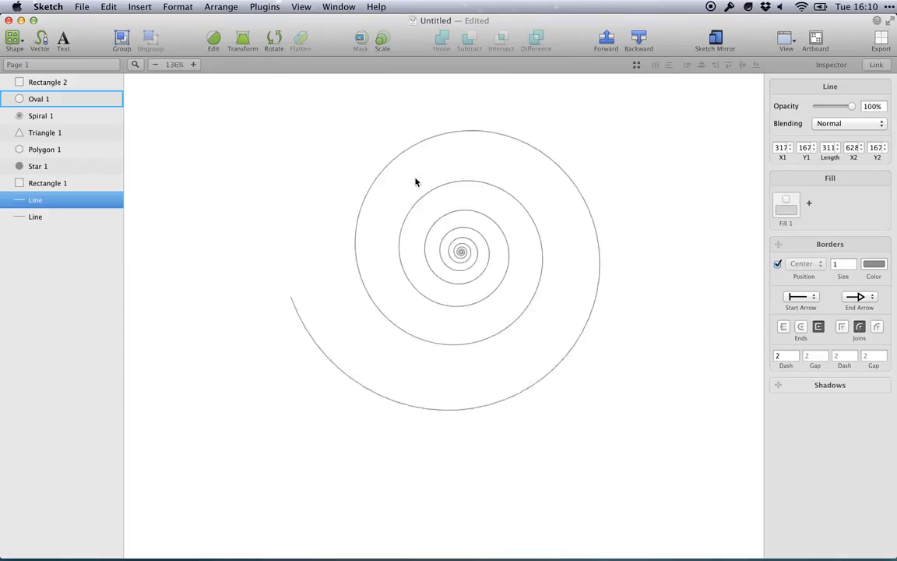
scroll(416, 182, down, 5)
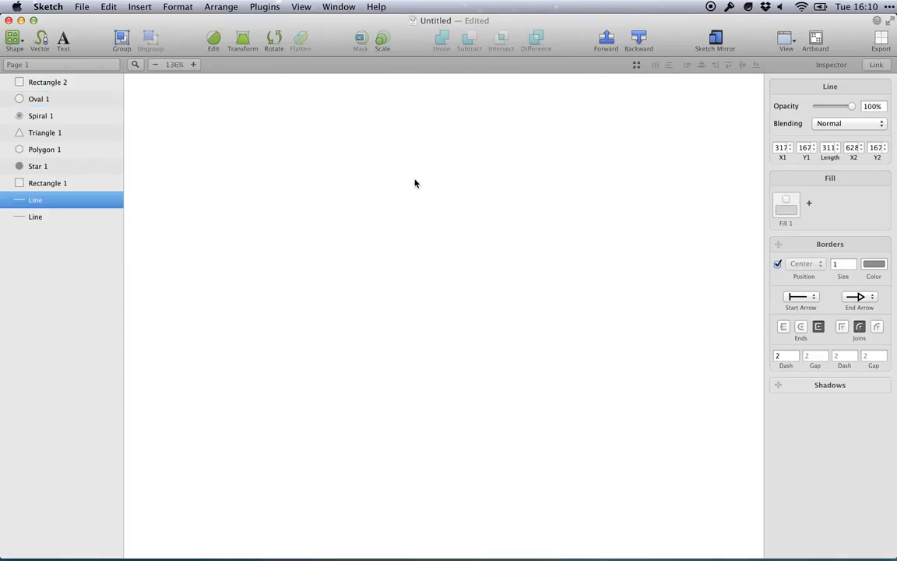
scroll(415, 183, up, 1)
scroll(415, 183, down, 1)
click(9, 40)
click(77, 125)
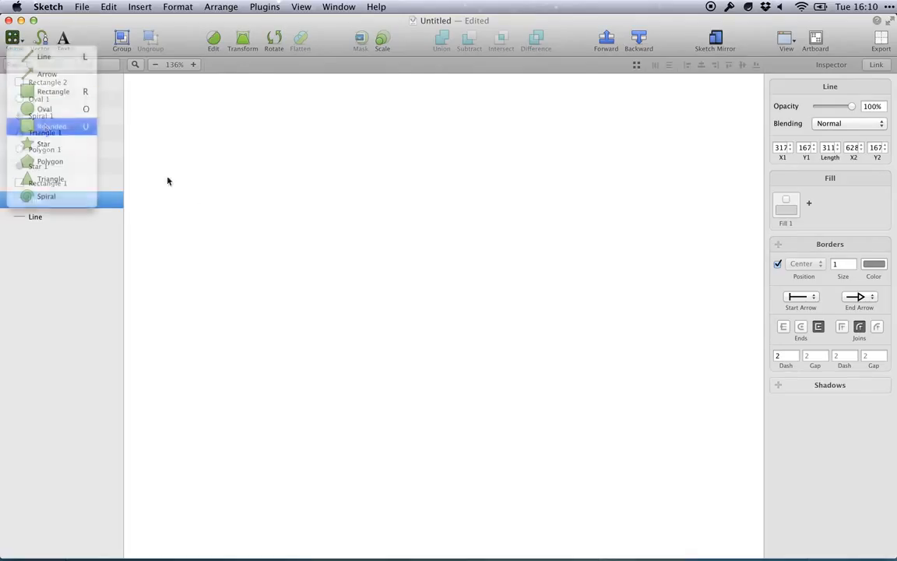
drag(224, 273, 512, 328)
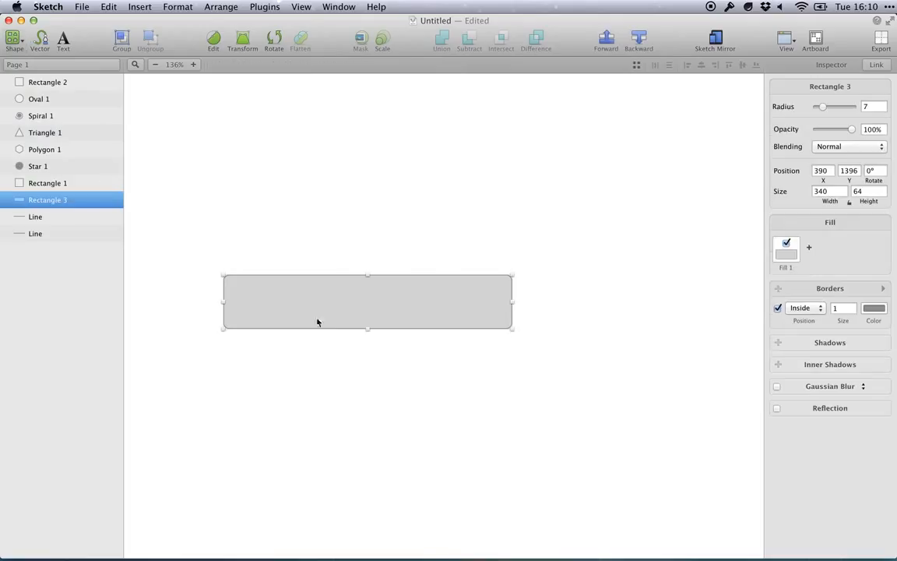
Draw a triangle of about 204 by 204 px at about X 713, Y 1346, overlapping the right end of the rounded bar.
click(11, 39)
click(51, 179)
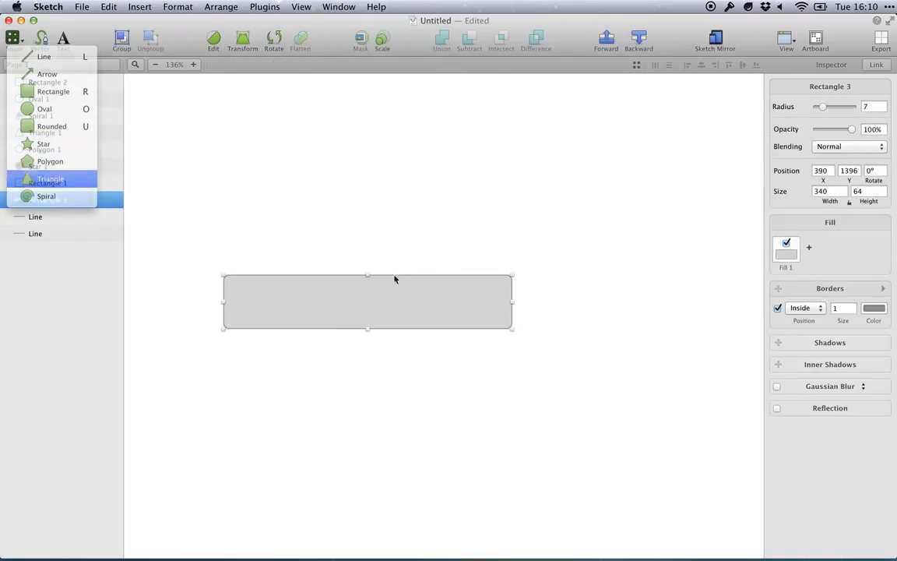
drag(500, 231, 681, 404)
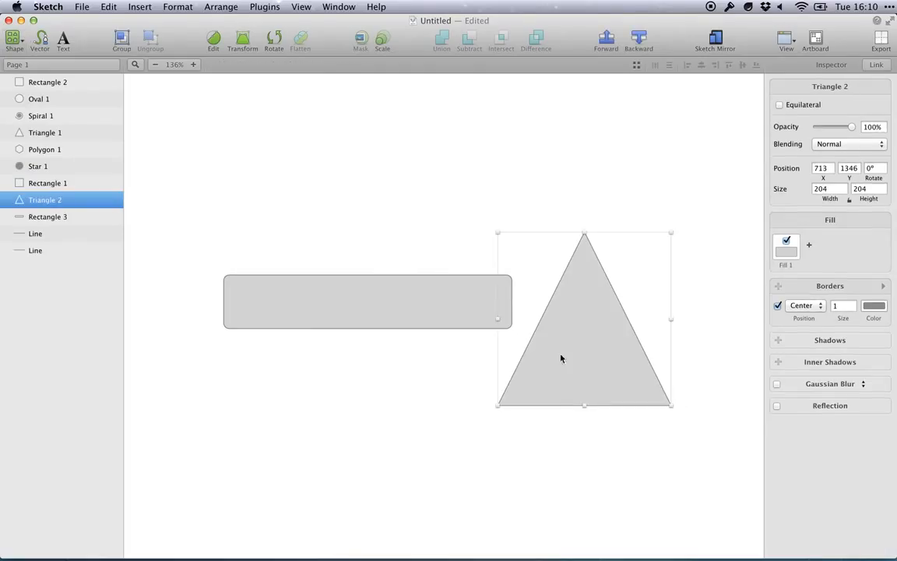
Rotate the new triangle to -90° and move it to about X 703, Y 1326 as an arrowhead on the bar, leaving it deselected.
click(874, 167)
text(90)
key(Return)
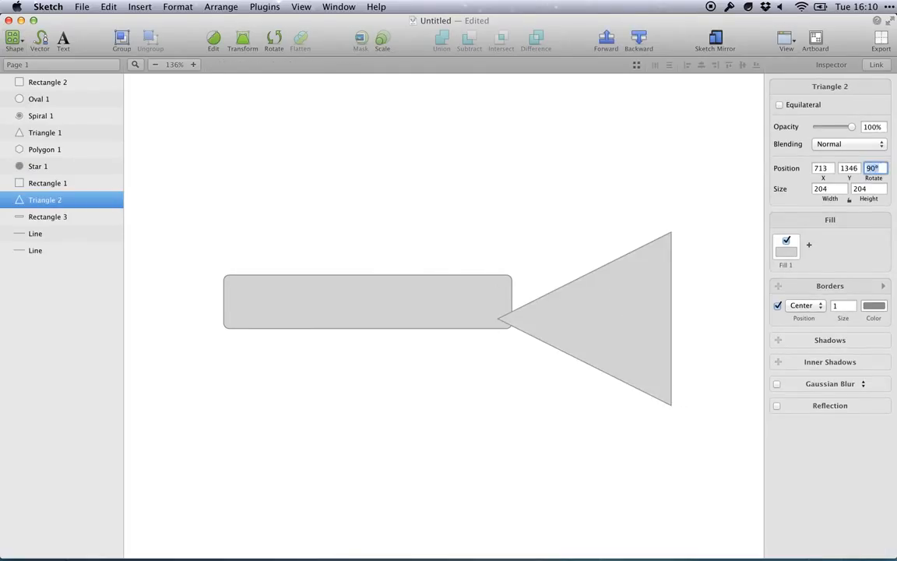
click(867, 167)
text(-)
key(Return)
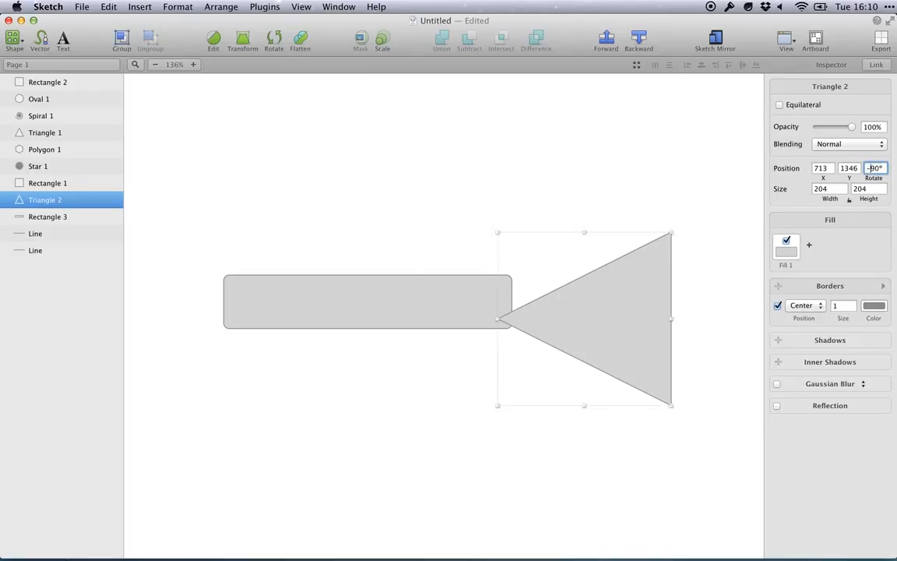
drag(533, 308, 522, 293)
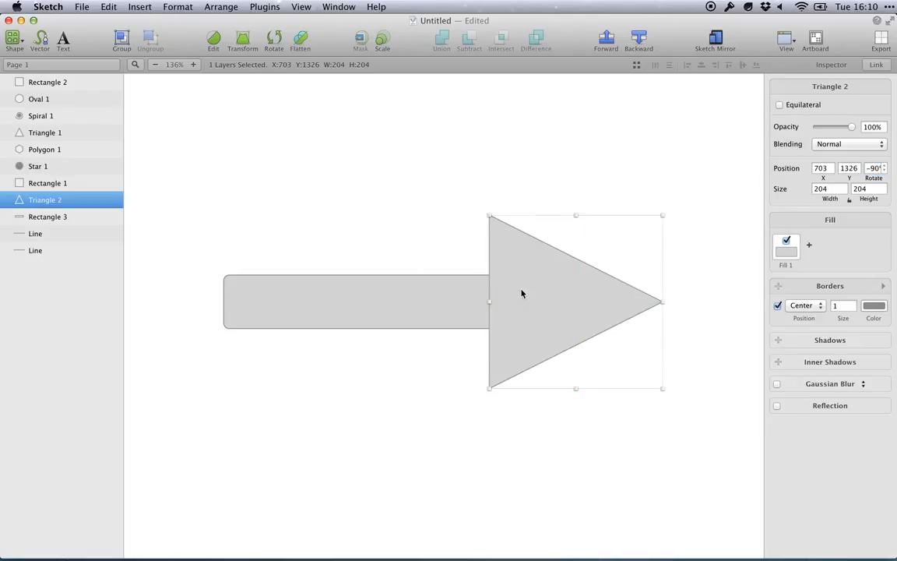
click(444, 240)
scroll(452, 240, right, 2)
scroll(452, 241, left, 2)
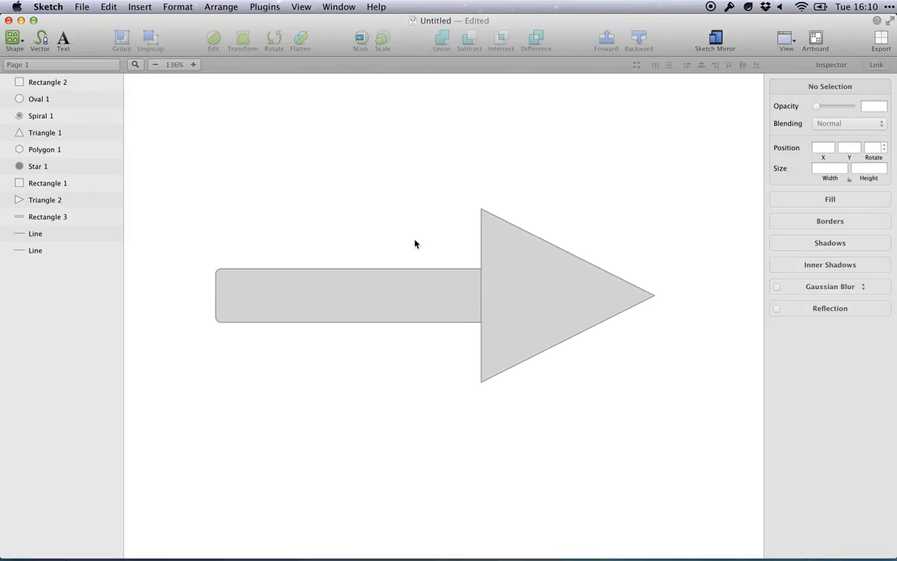
click(510, 229)
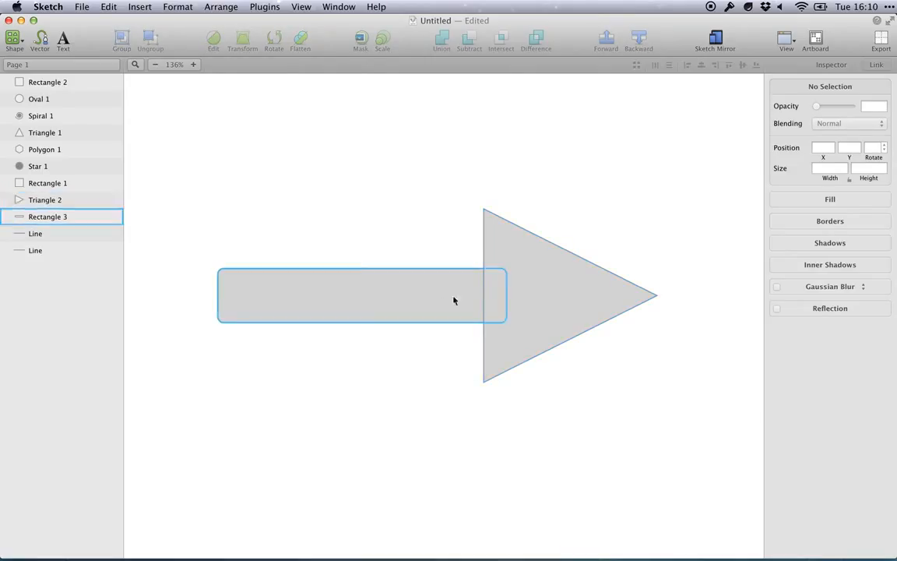
Combine the rotated triangle and the rounded bar into one arrow shape with Union.
click(454, 301)
click(528, 269)
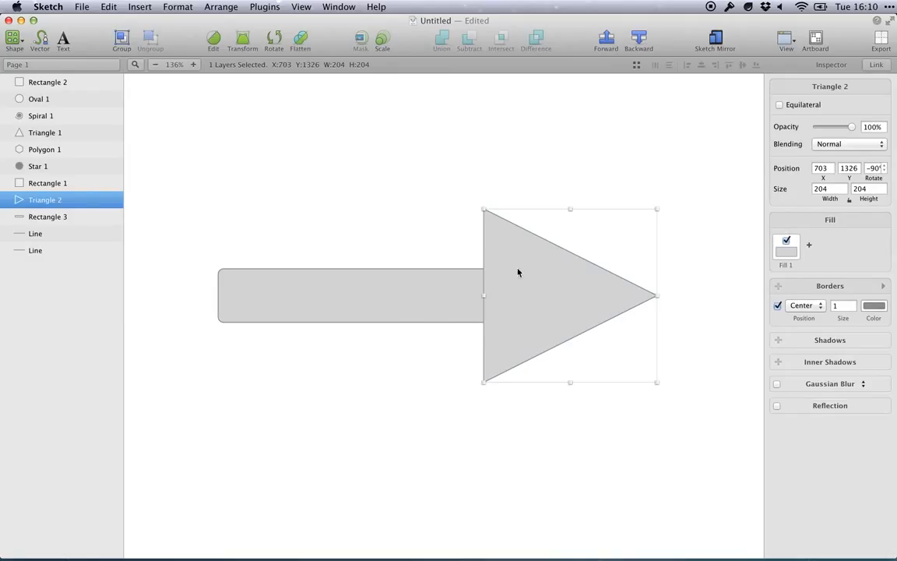
shift+click(53, 217)
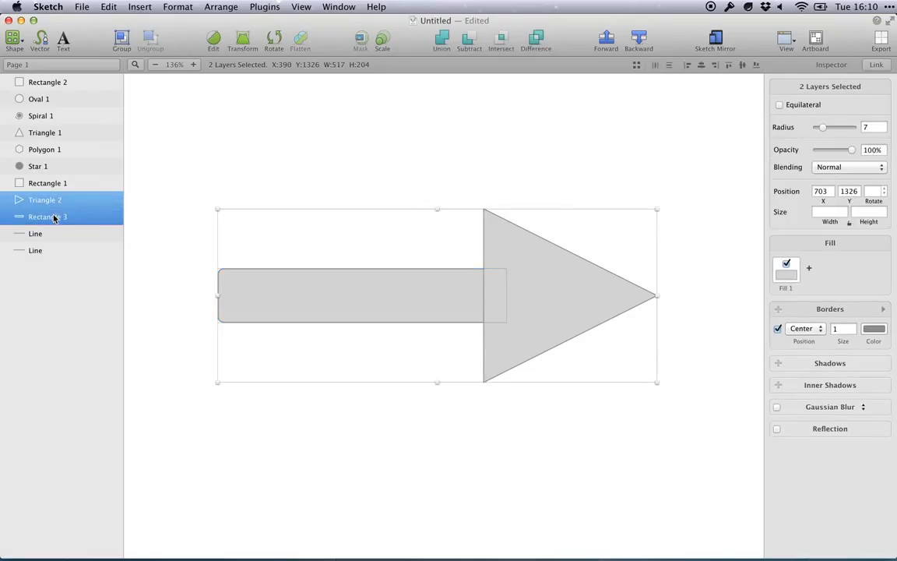
click(442, 43)
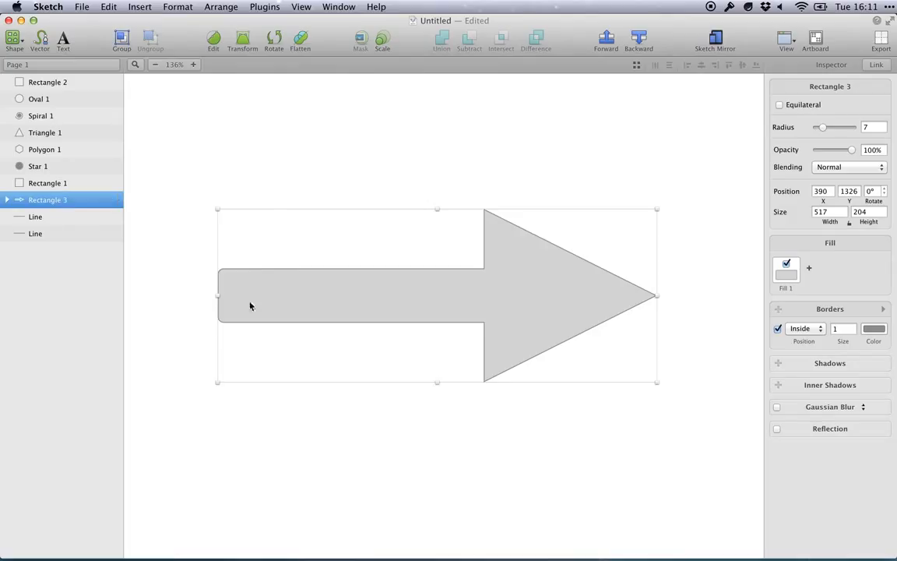
Expand the combined shape and examine its Triangle 2 and Rectangle 3 sublayers alternately.
scroll(250, 305, down, 1)
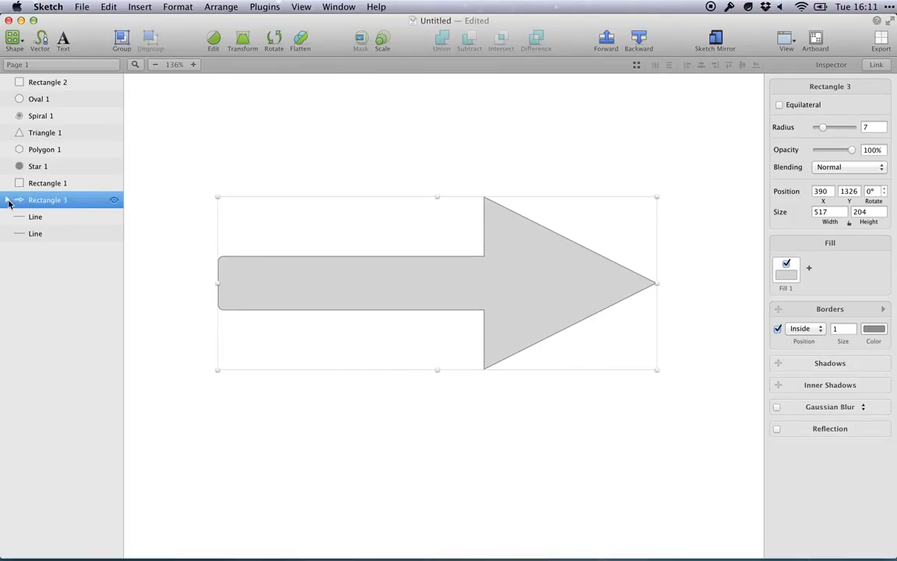
click(8, 200)
click(58, 217)
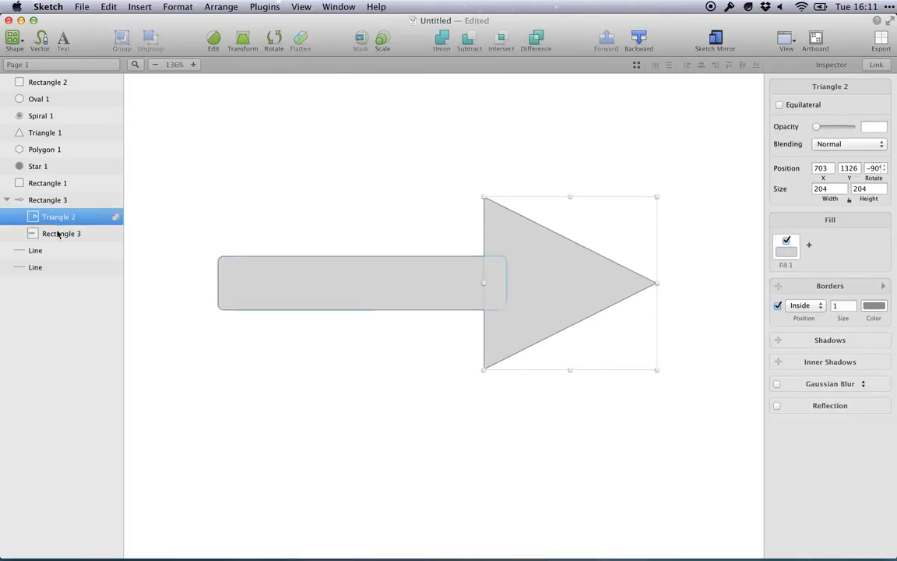
click(58, 234)
click(58, 218)
click(59, 233)
click(59, 218)
click(58, 234)
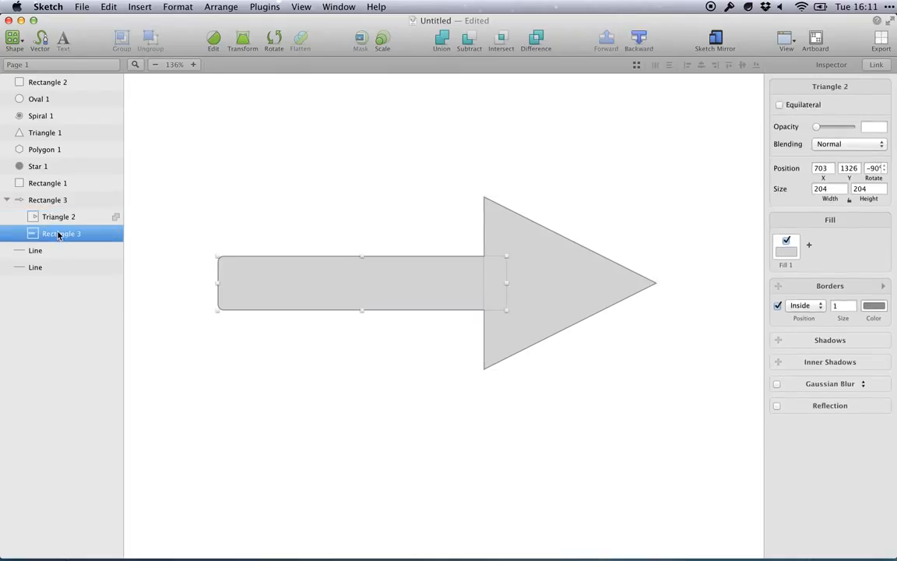
Scale the combined arrow shape down to about 439 by 177 px.
click(385, 295)
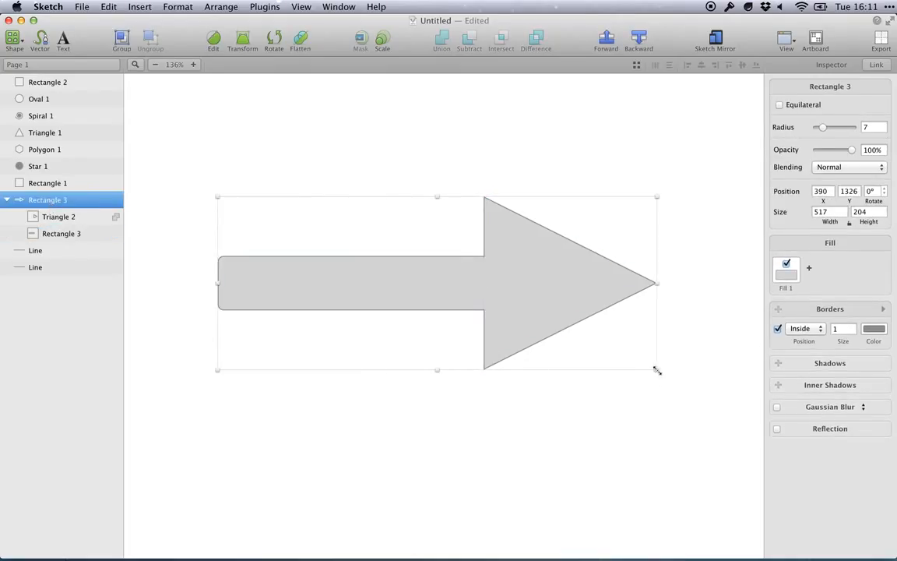
drag(657, 371, 590, 348)
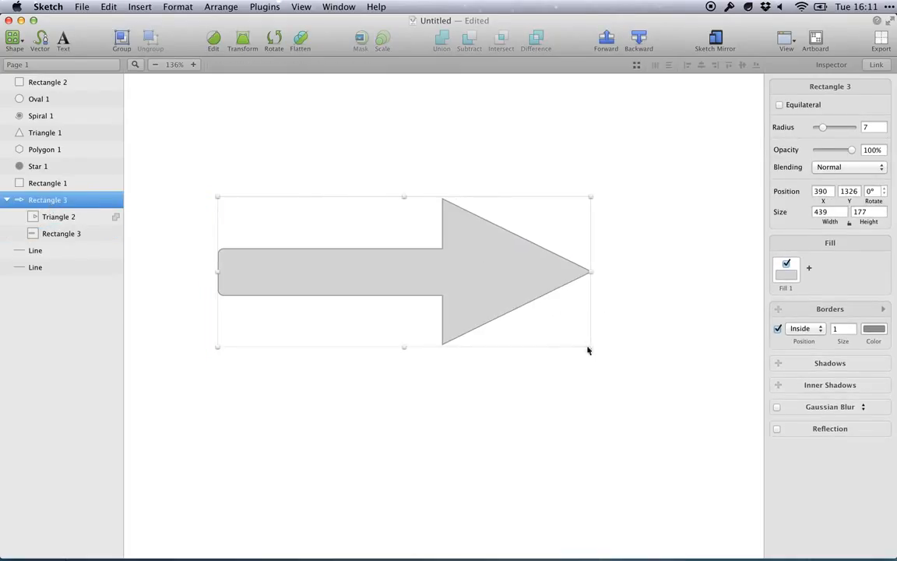
Rename the combined shape as Arrow and move it to about X 429, Y 1245.
double_click(49, 200)
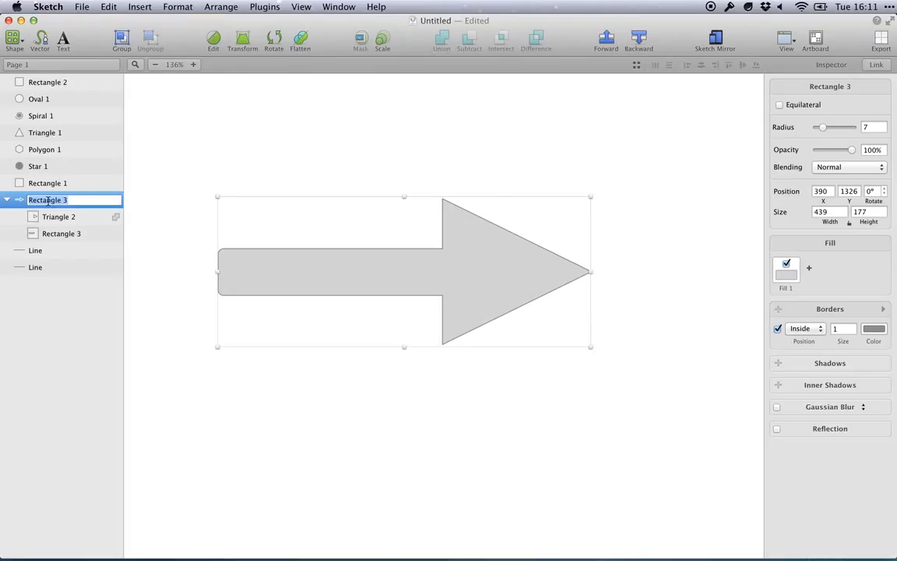
text(Arrow)
key(Return)
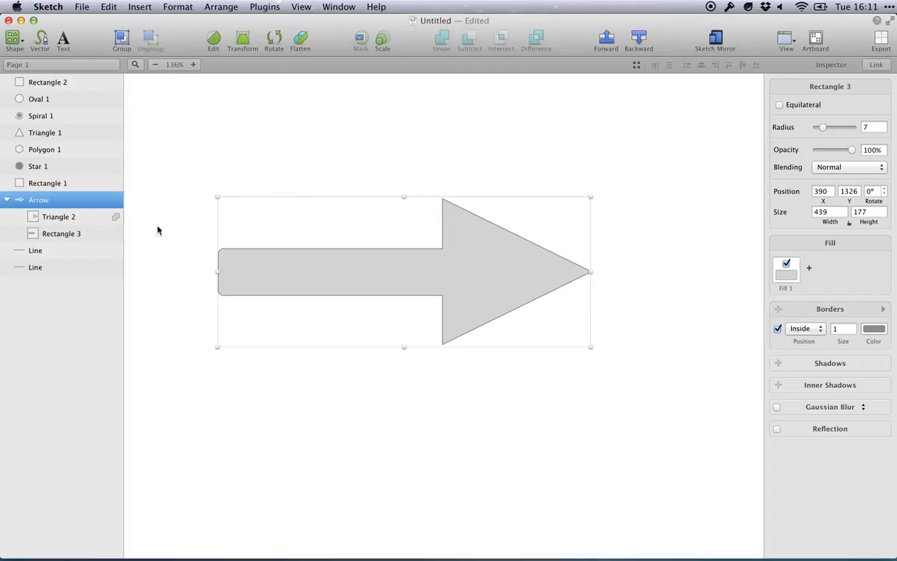
drag(435, 282, 471, 210)
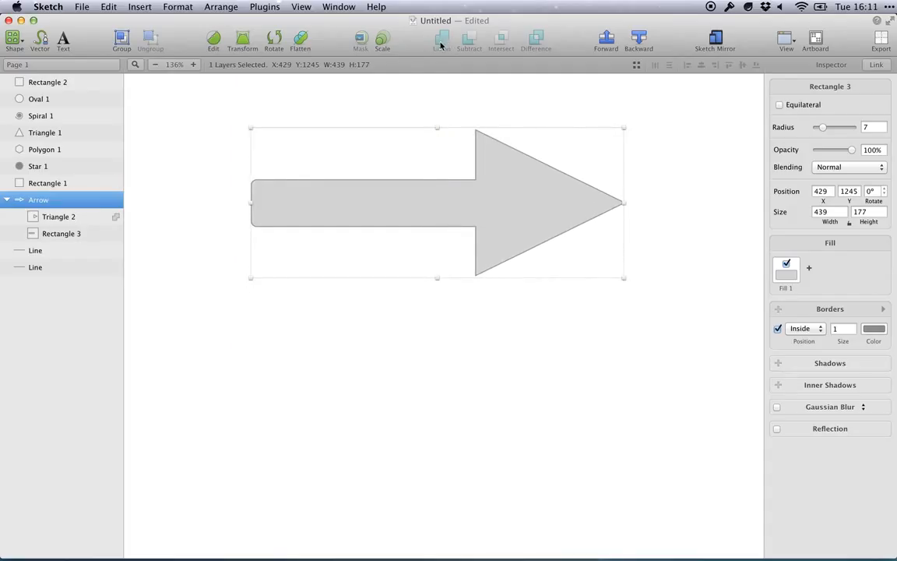
Try Subtract, Intersect and Difference on the triangle and bar sublayers of Arrow, ending with Subtract.
click(69, 216)
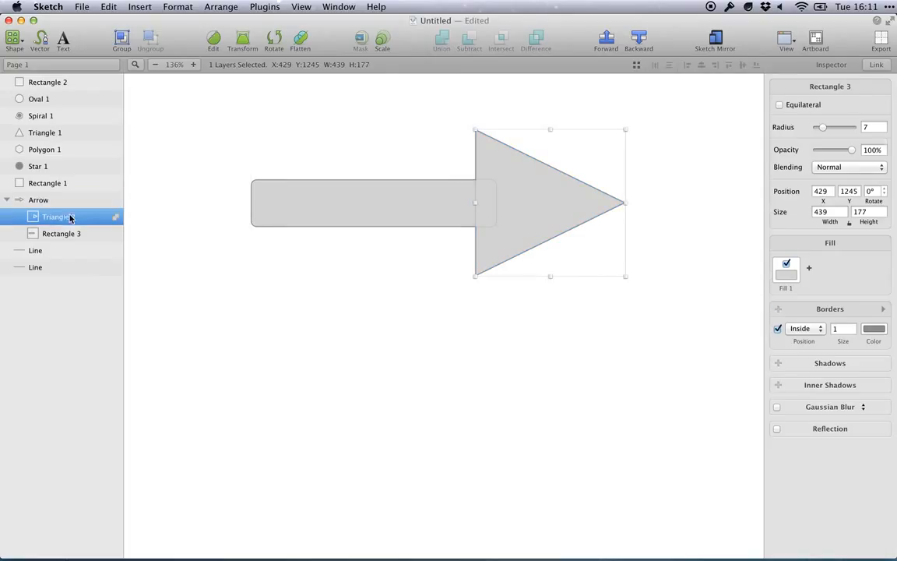
shift+click(74, 233)
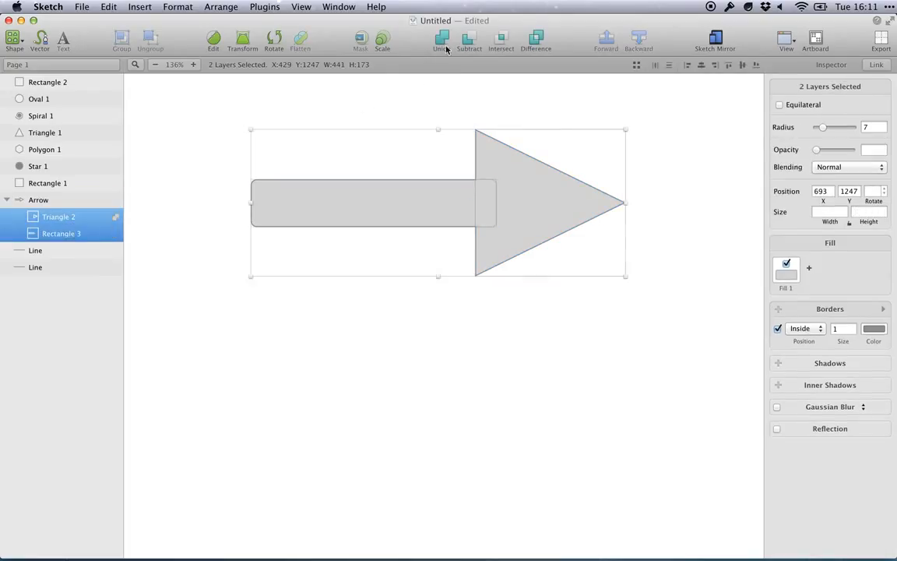
click(470, 40)
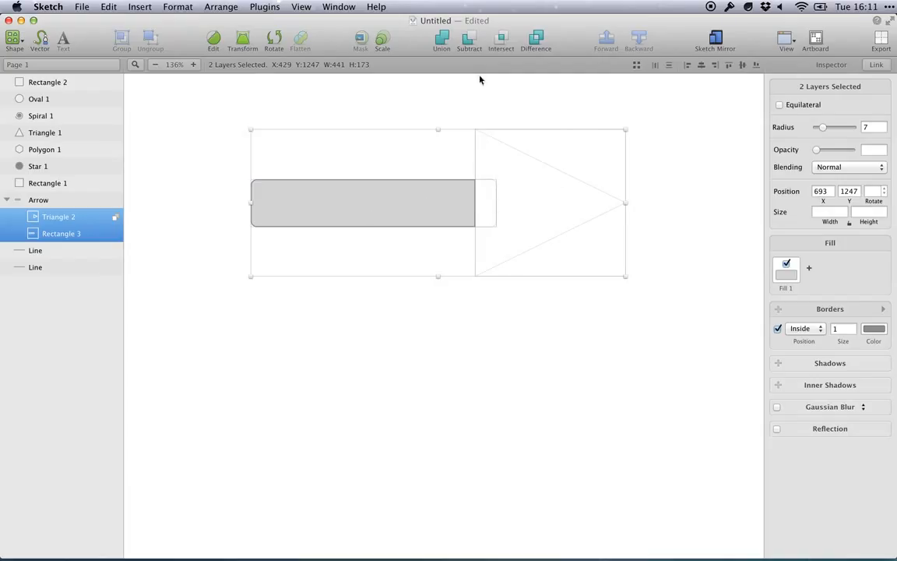
click(503, 39)
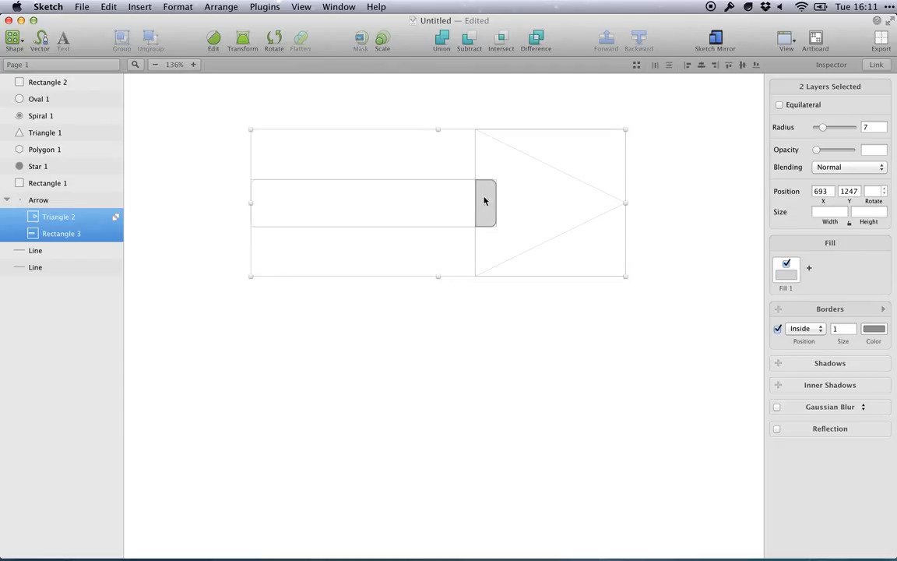
click(537, 41)
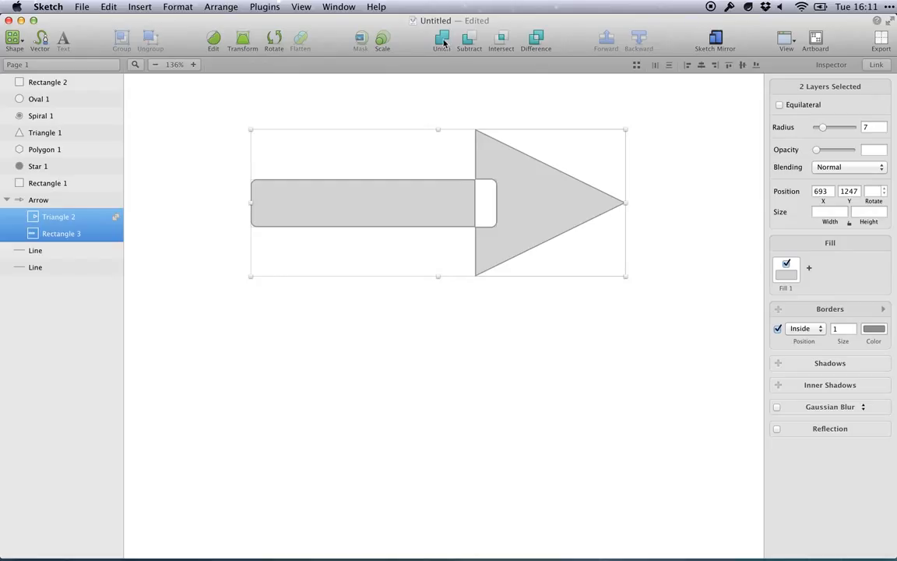
click(468, 39)
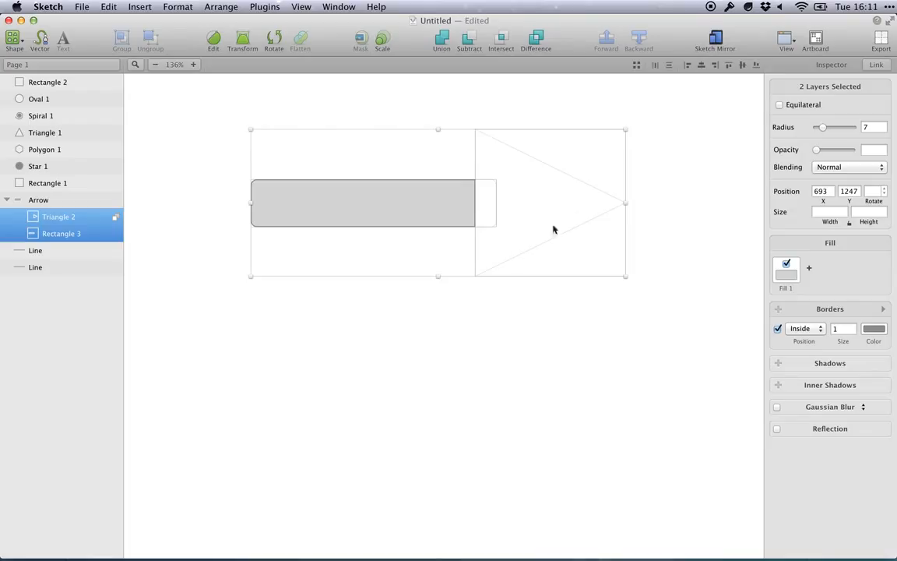
Reorder Rectangle 3 above Triangle 2 inside Arrow and set their combination back to Union, leaving nothing selected.
click(62, 202)
click(64, 218)
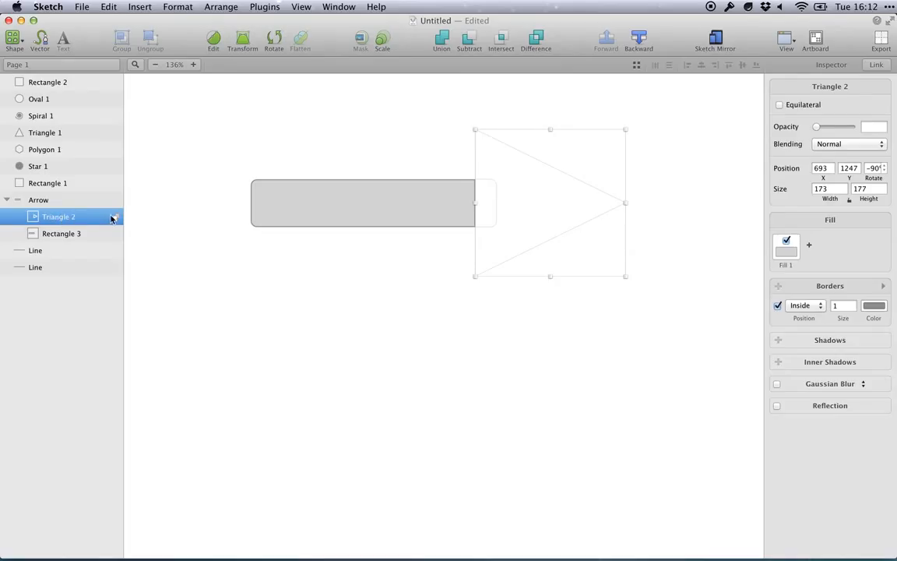
click(65, 237)
click(68, 213)
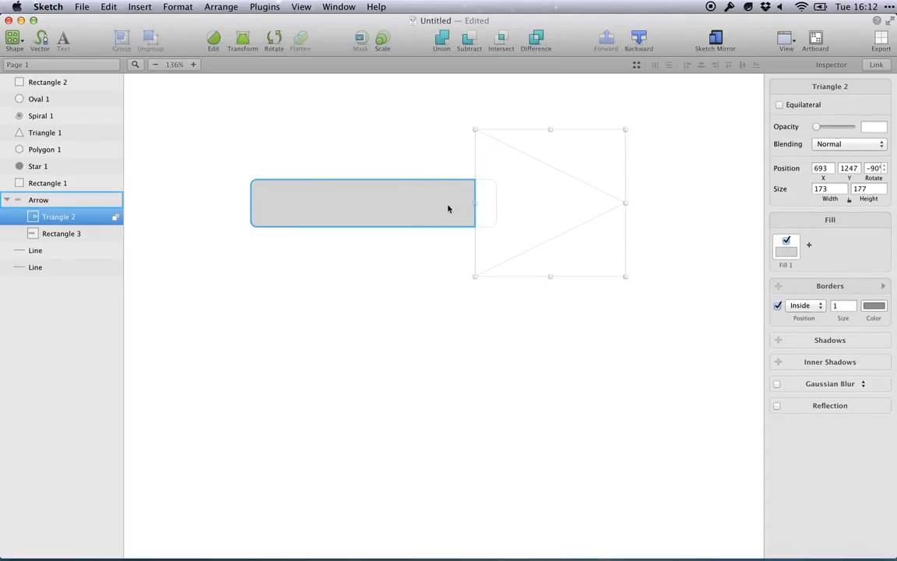
click(49, 234)
mouse_move(54, 222)
mouse_down()
mouse_move(53, 200)
mouse_move(54, 212)
mouse_up()
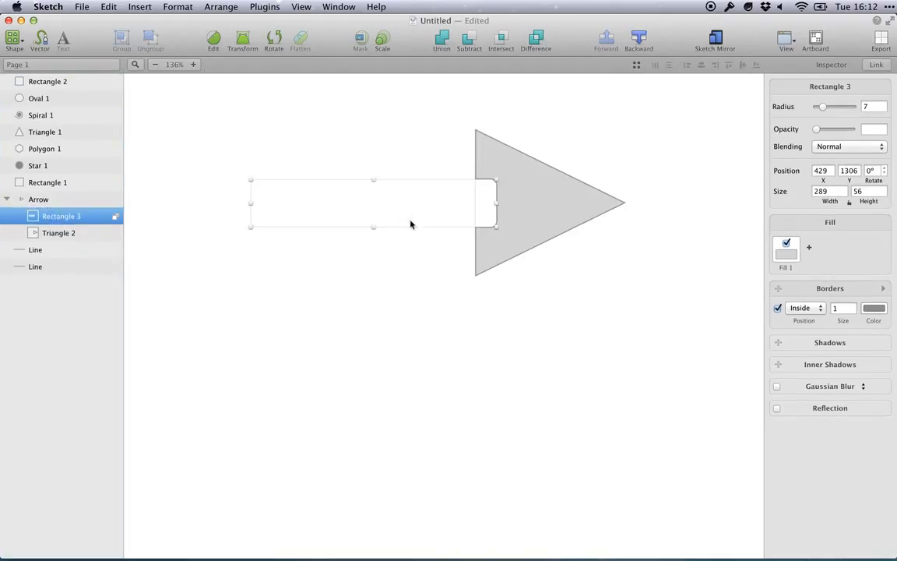
click(560, 319)
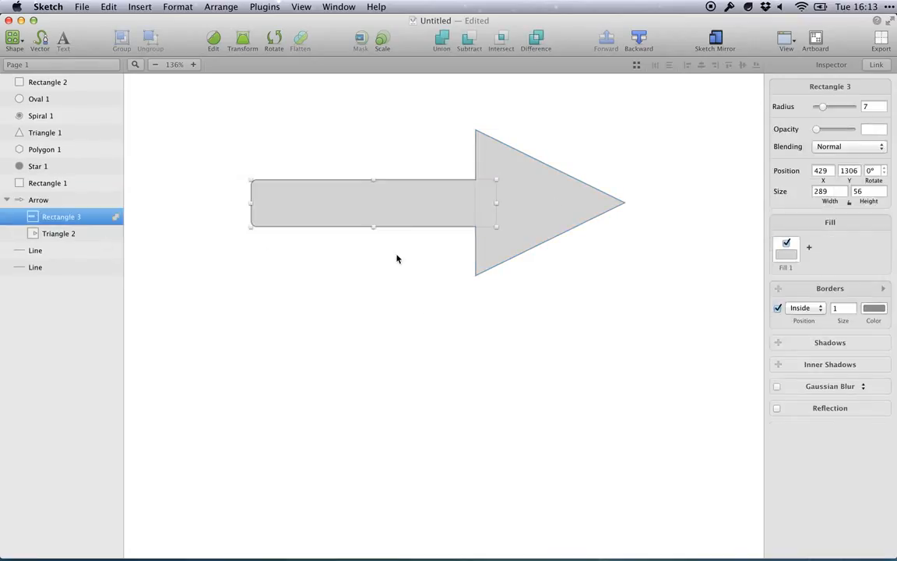
click(396, 258)
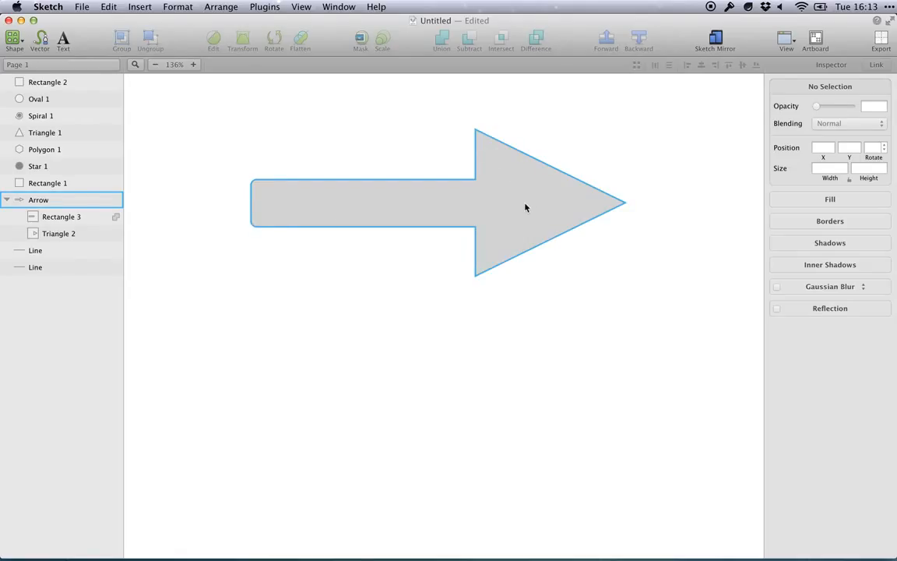
Edit the points of the Triangle 2 sublayer and round its upper corner with a radius of 10.
click(68, 236)
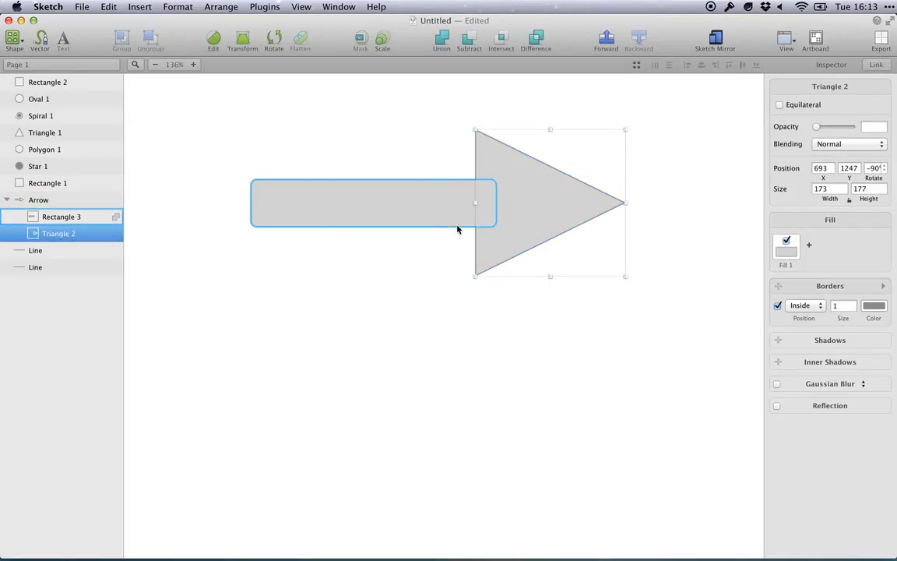
key(Return)
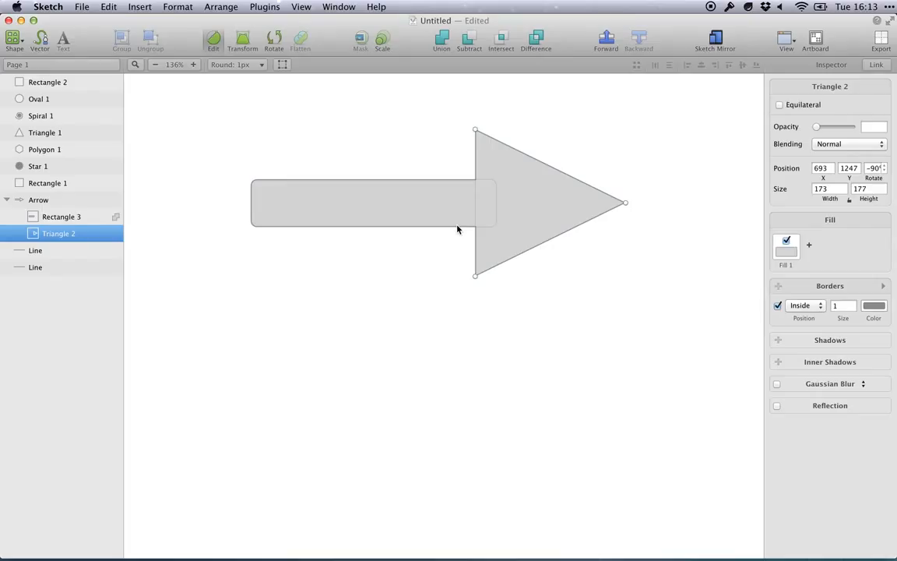
key(Escape)
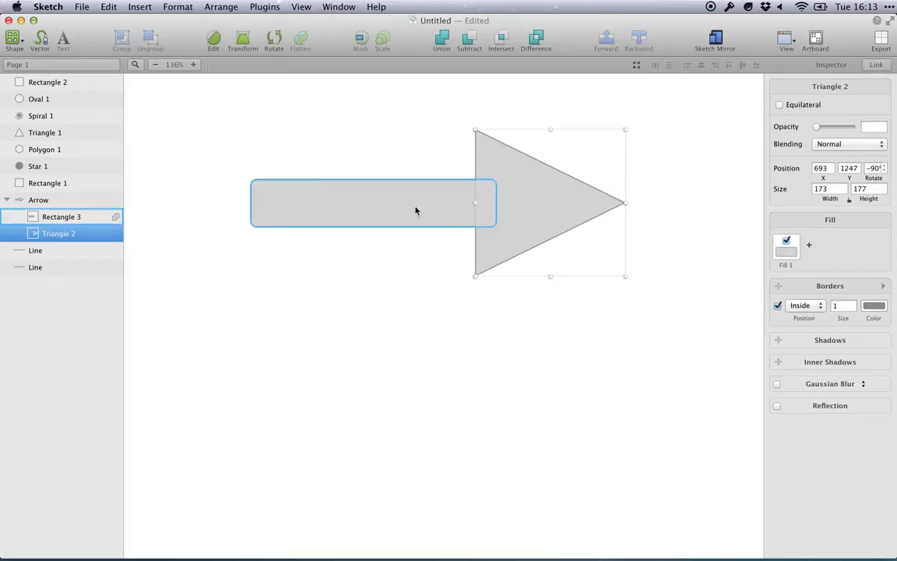
click(212, 42)
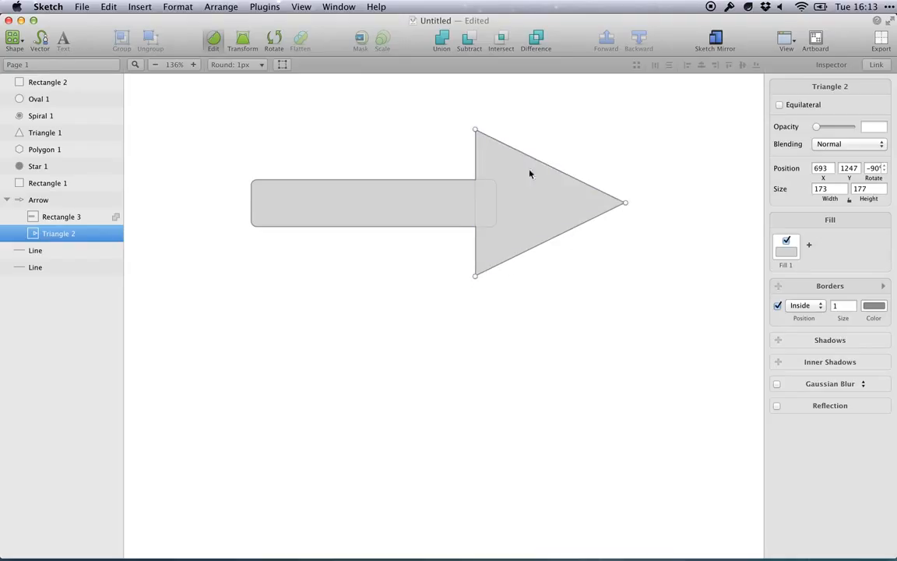
click(475, 131)
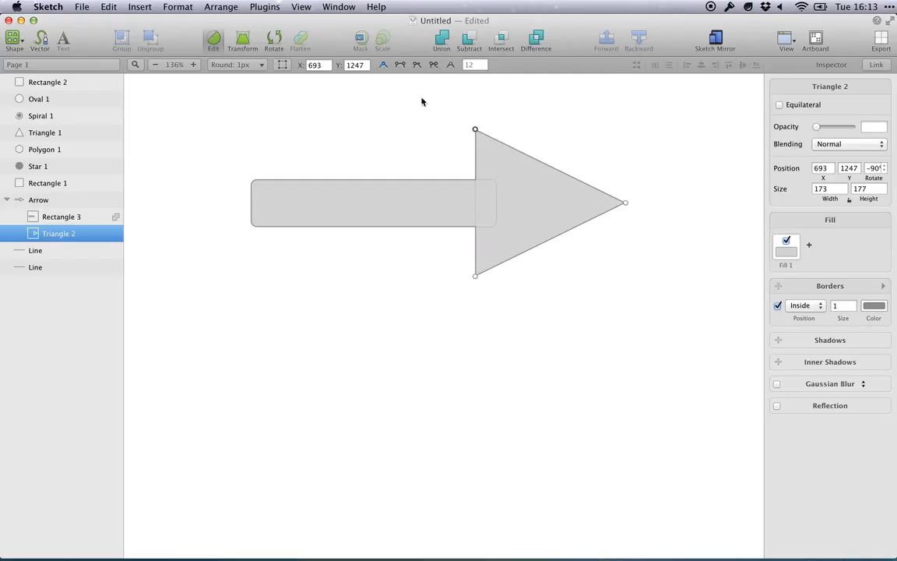
click(451, 66)
text(10)
key(Return)
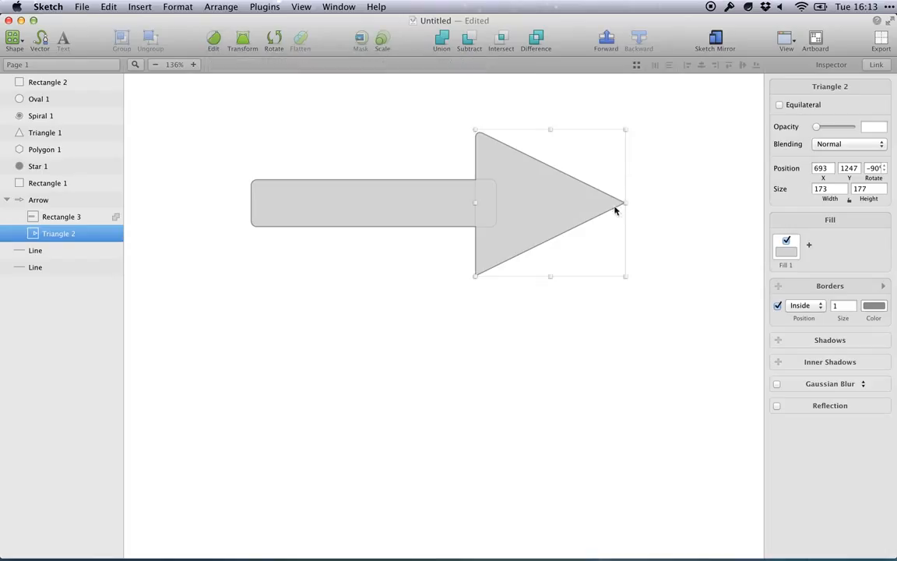
Round all three corners of the arrowhead triangle, including the tip, with a radius of 10.
double_click(521, 225)
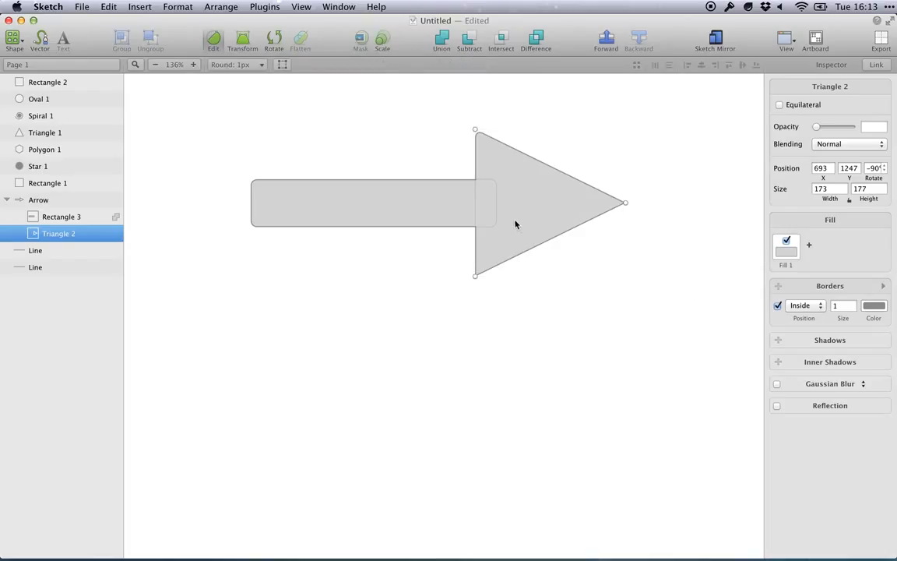
click(626, 204)
shift+click(476, 276)
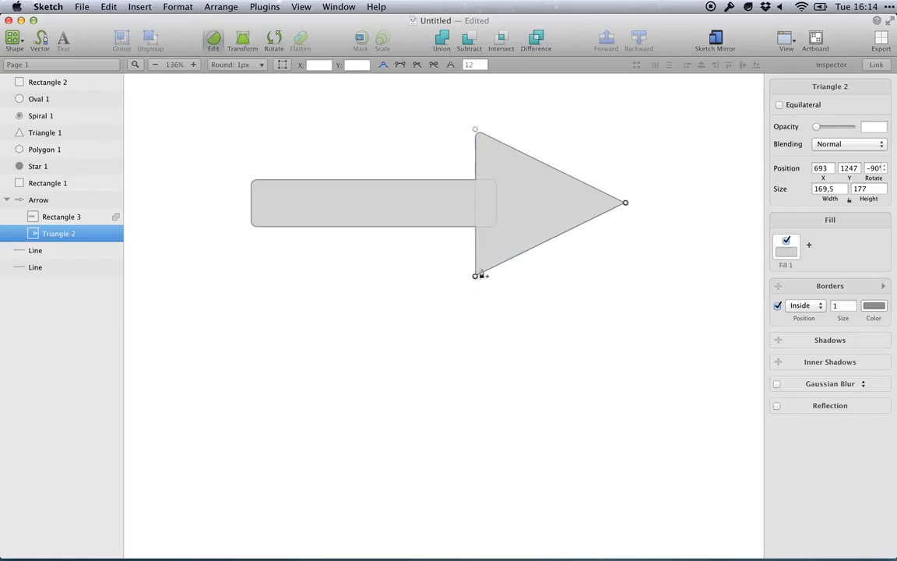
shift+click(477, 131)
click(451, 67)
click(480, 64)
text(10)
key(Return)
key(Escape)
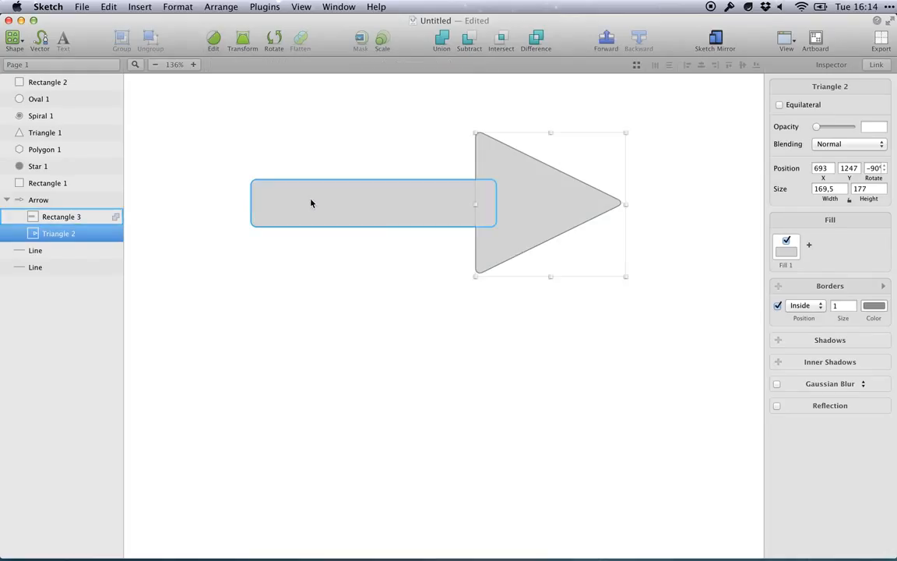
Set the corner radius of the arrow's bar to 10 and deselect it.
click(335, 204)
click(874, 106)
text(10)
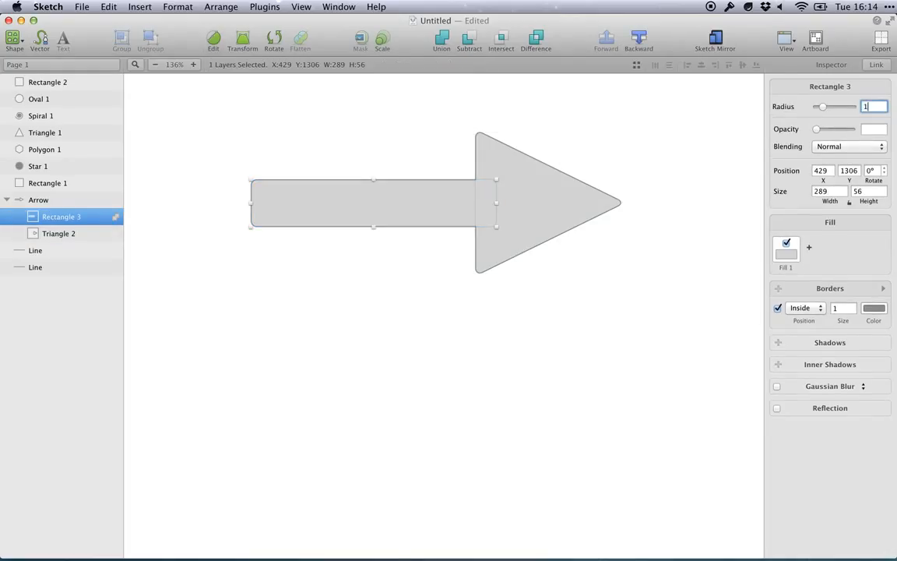
key(Return)
click(638, 381)
Move the finished arrow up closer to the spiral, to about X 434, Y 1172.
scroll(584, 358, right, 1)
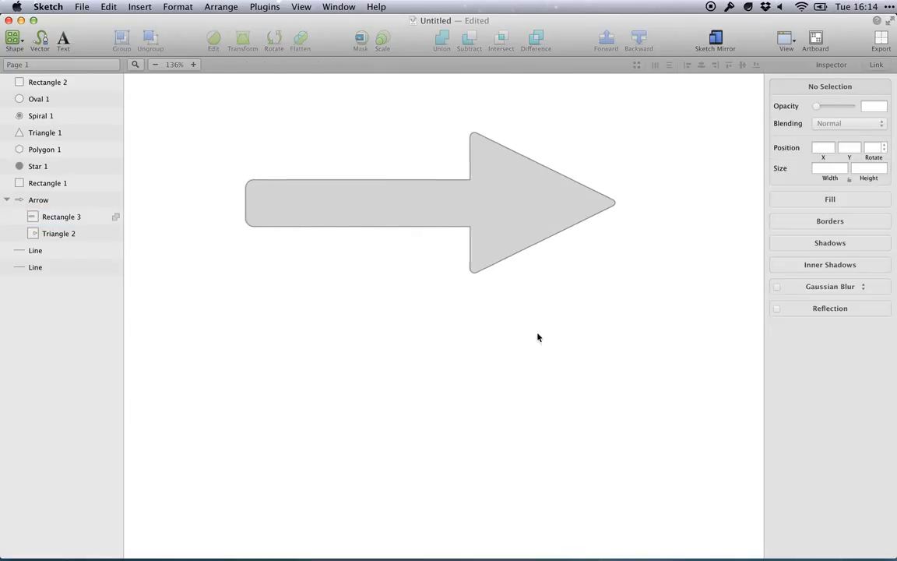
scroll(538, 337, down, 3)
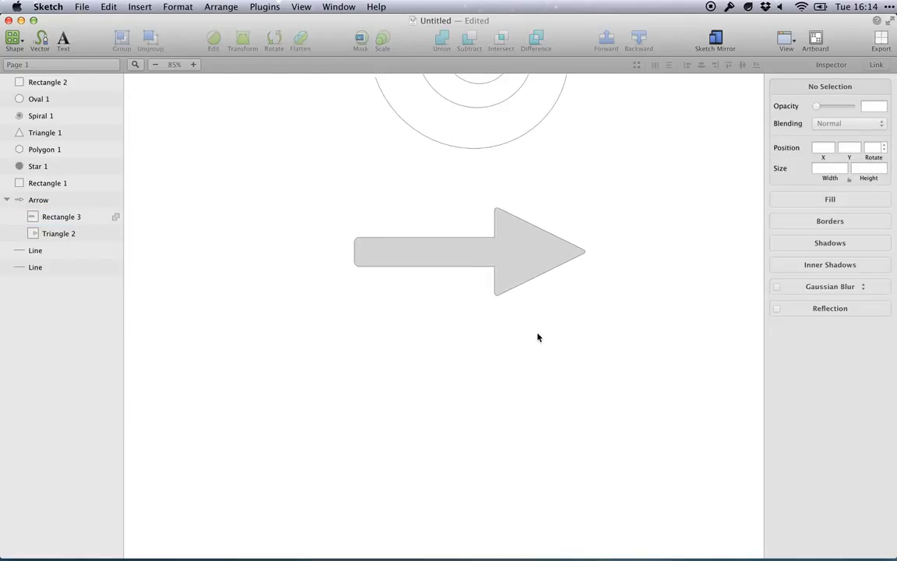
drag(530, 271, 533, 229)
scroll(563, 291, down, 5)
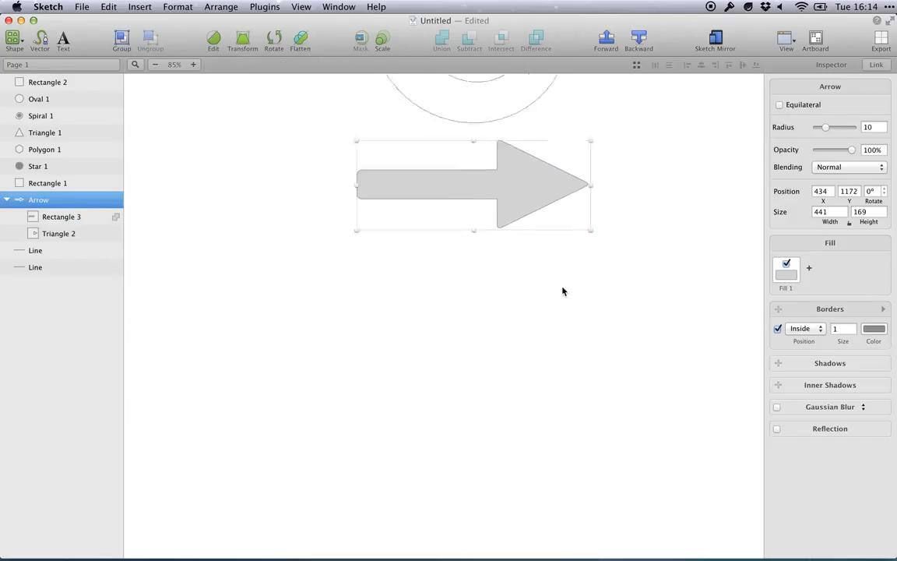
Draw a 346 by 346 circle below the arrow and move it to about X 499, Y 1393.
scroll(559, 290, up, 3)
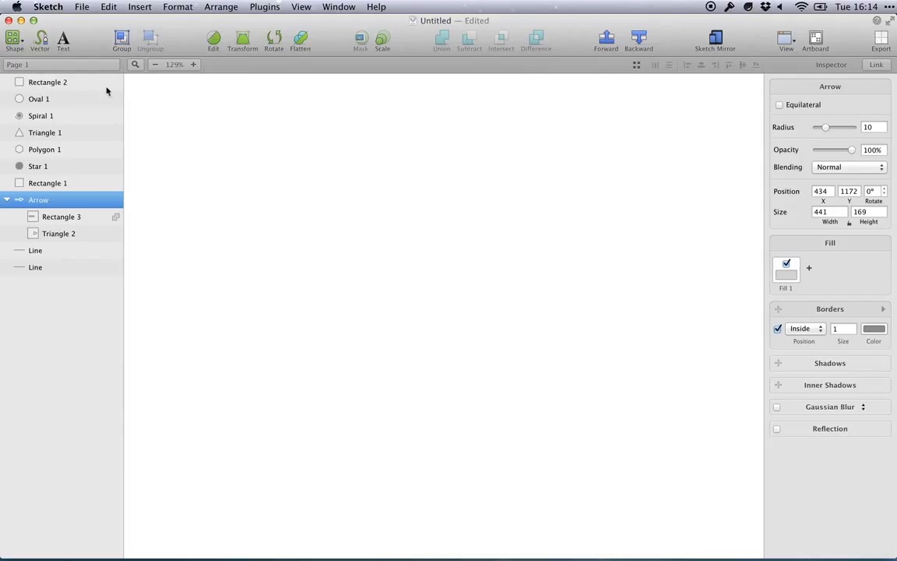
click(12, 38)
click(71, 115)
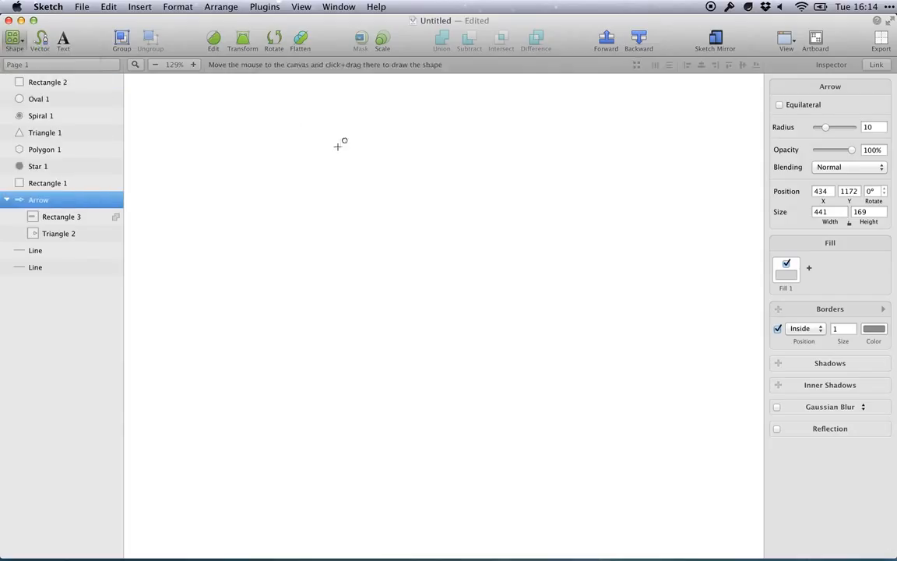
drag(325, 134, 649, 411)
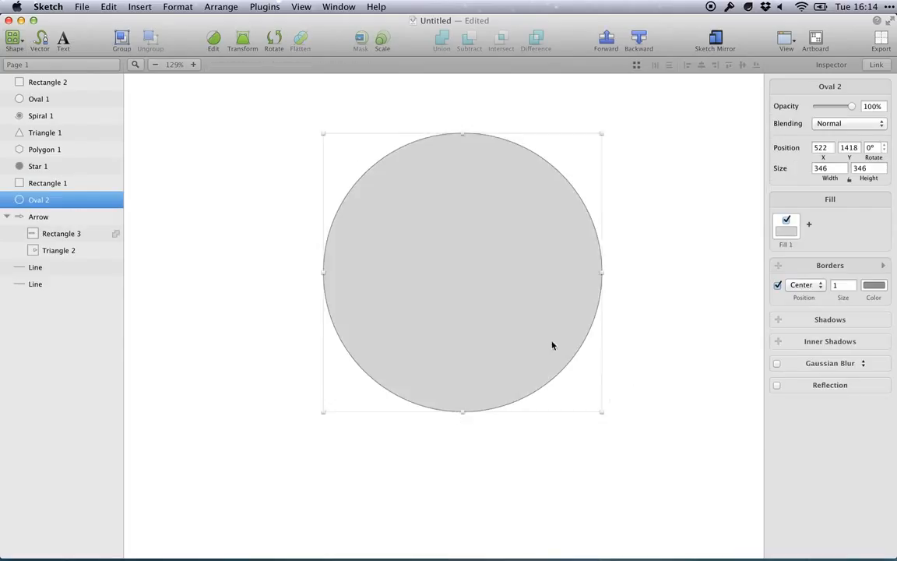
drag(551, 342, 531, 321)
Draw a smaller circle inside the large one and centre it there, at about X 577, Y 1473.
click(12, 39)
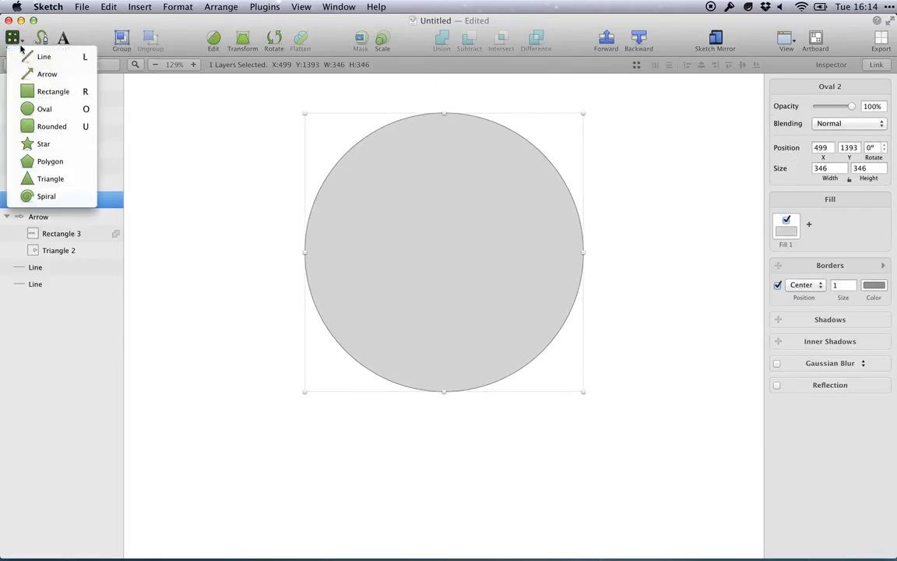
click(39, 102)
mouse_move(375, 180)
mouse_down()
mouse_move(541, 380)
mouse_move(526, 331)
mouse_up()
drag(496, 293, 490, 290)
Subtract the small circle from the large one to form a ring and deselect it.
shift+click(399, 130)
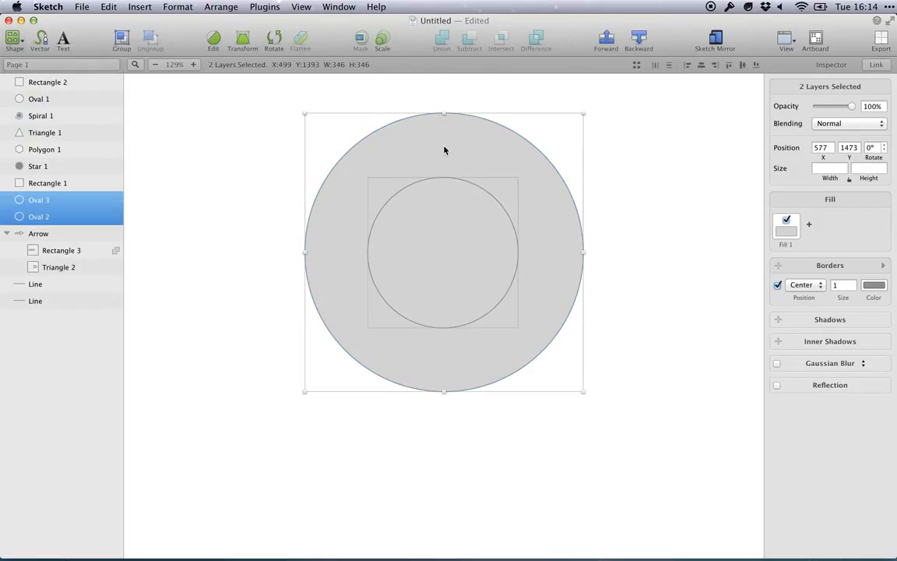
click(470, 39)
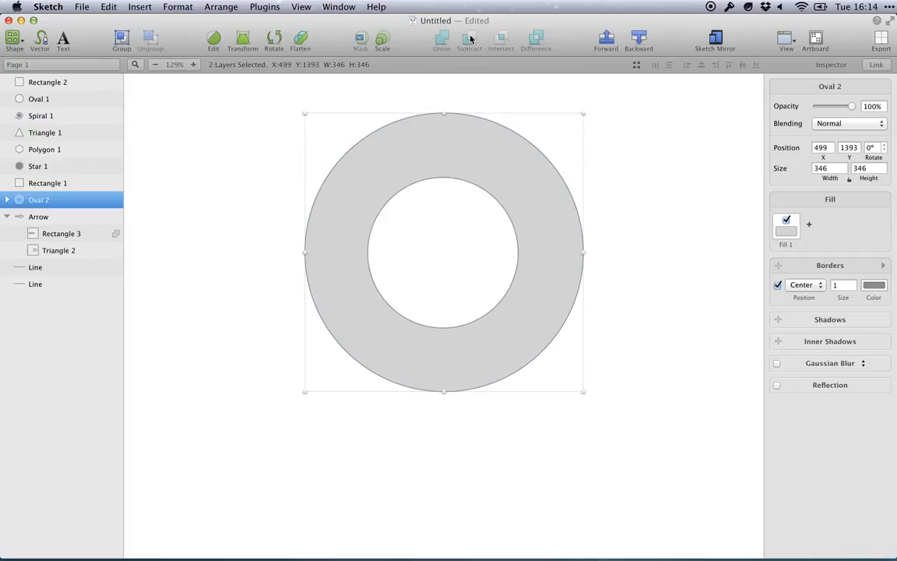
click(663, 216)
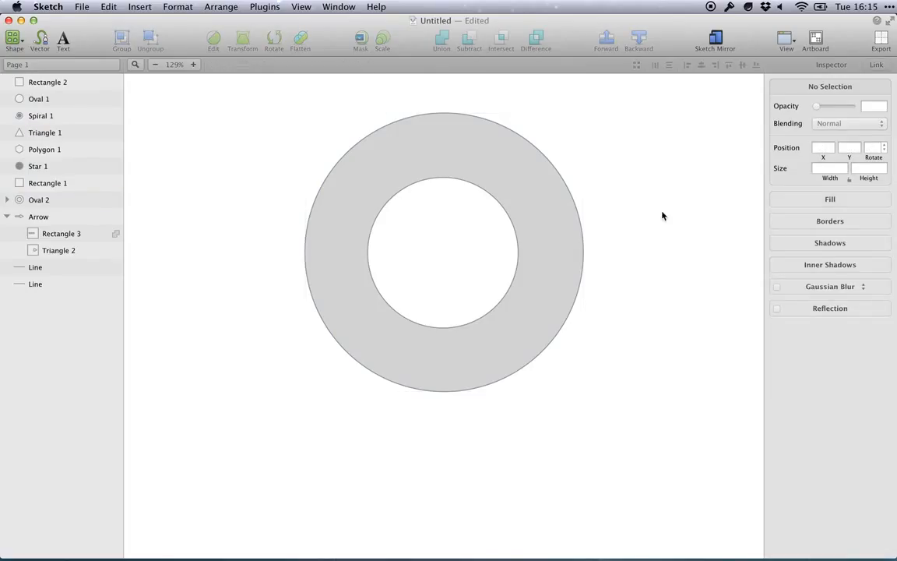
Review the complete set of shapes on the canvas, from the lines and basic shapes to the spiral, arrow and ring.
scroll(663, 216, down, 5)
scroll(662, 216, up, 3)
scroll(663, 216, down, 1)
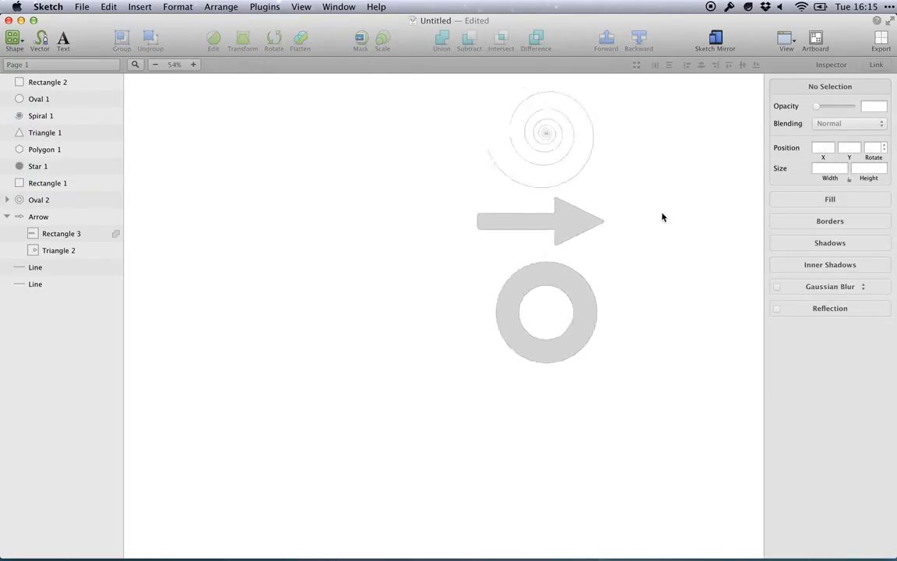
scroll(663, 217, down, 3)
scroll(663, 217, up, 5)
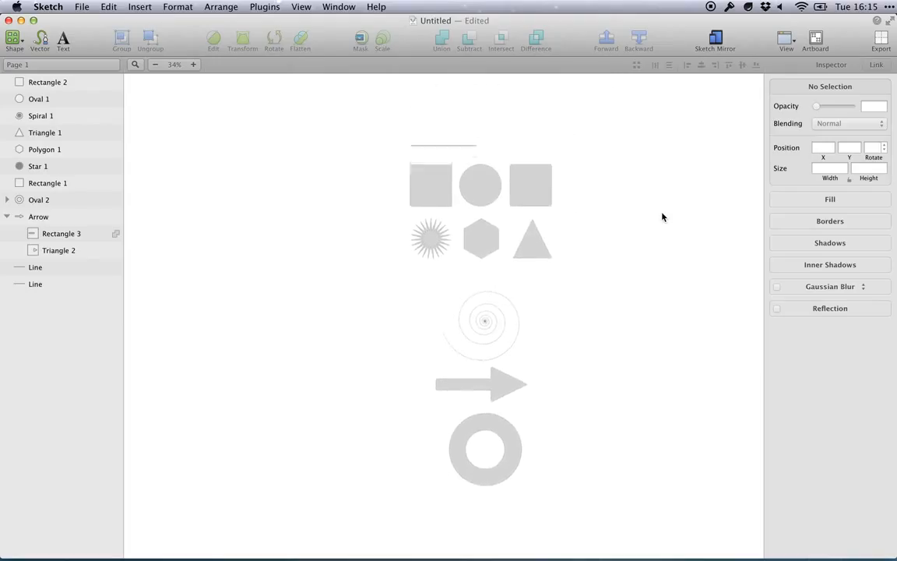
scroll(663, 217, down, 3)
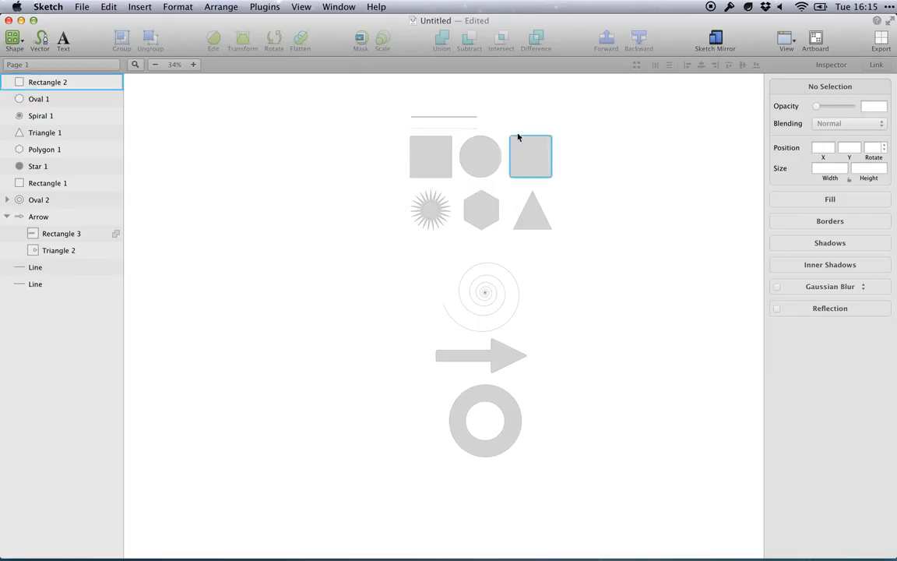
scroll(490, 199, down, 1)
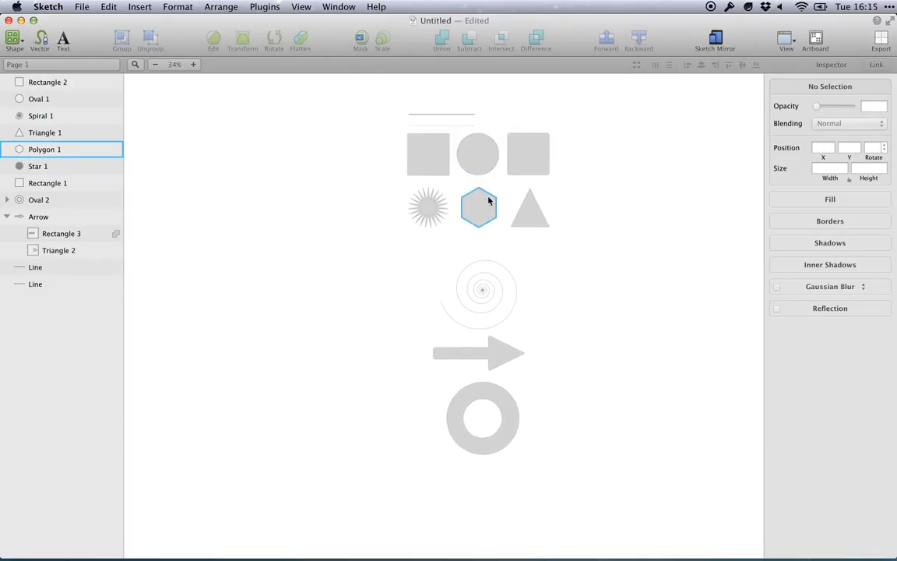
scroll(489, 201, up, 3)
scroll(489, 201, up, 3)
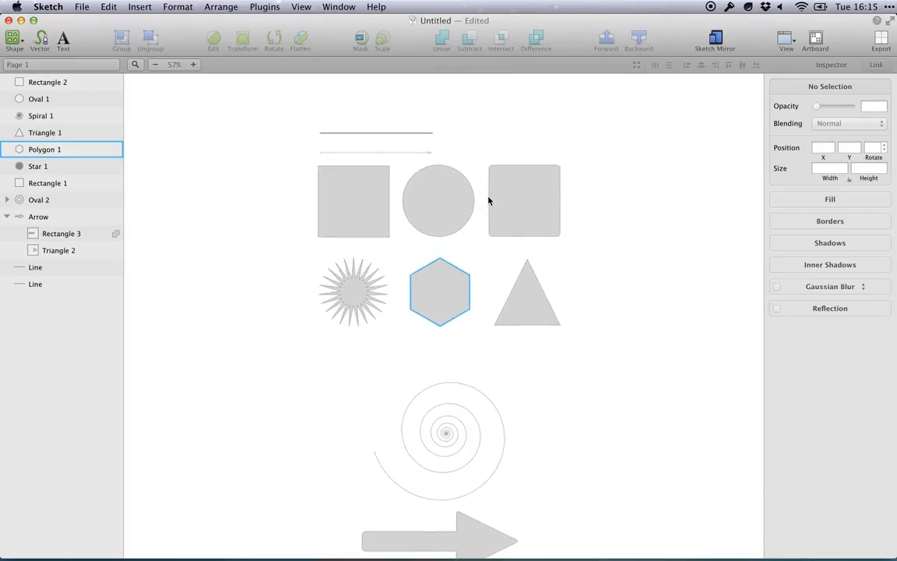
scroll(489, 201, up, 2)
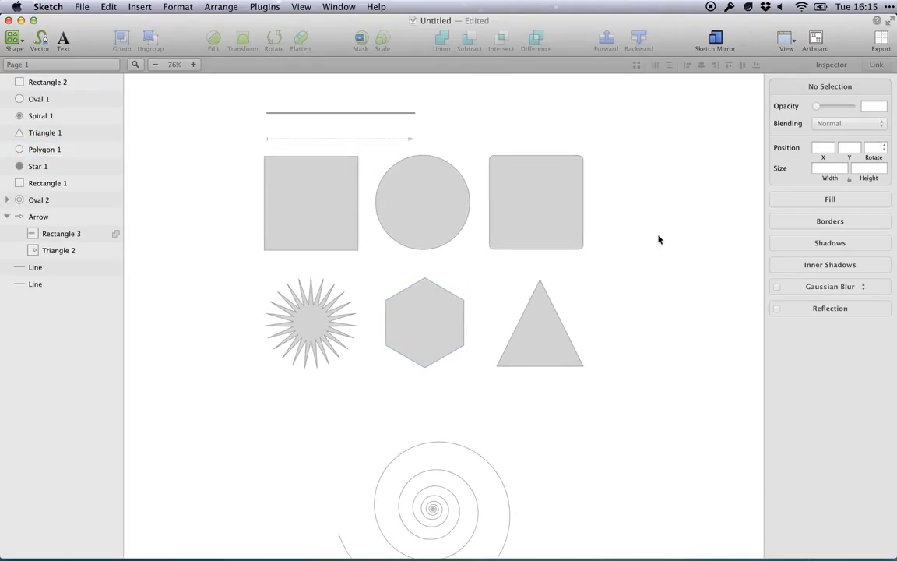